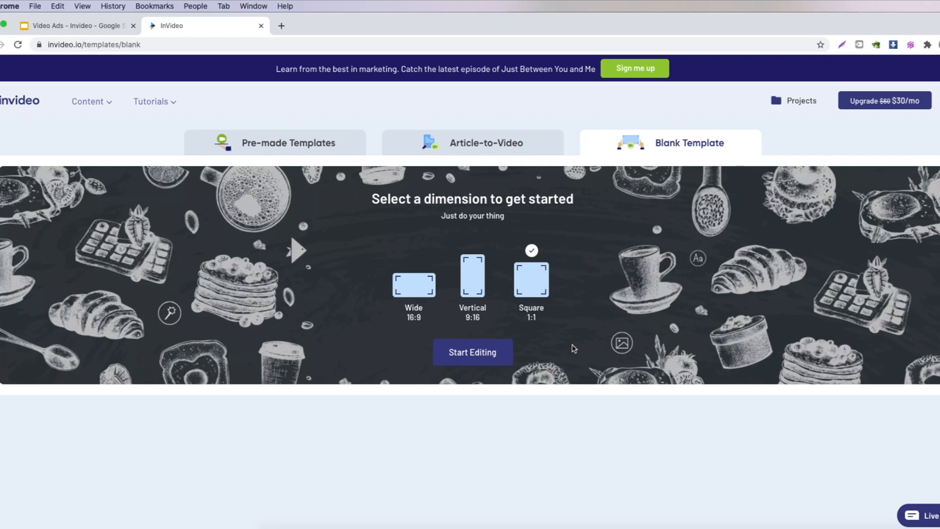
# Start a blank template project in the Square 1:1 dimension
pyautogui.click(471, 284)
pyautogui.click(532, 287)
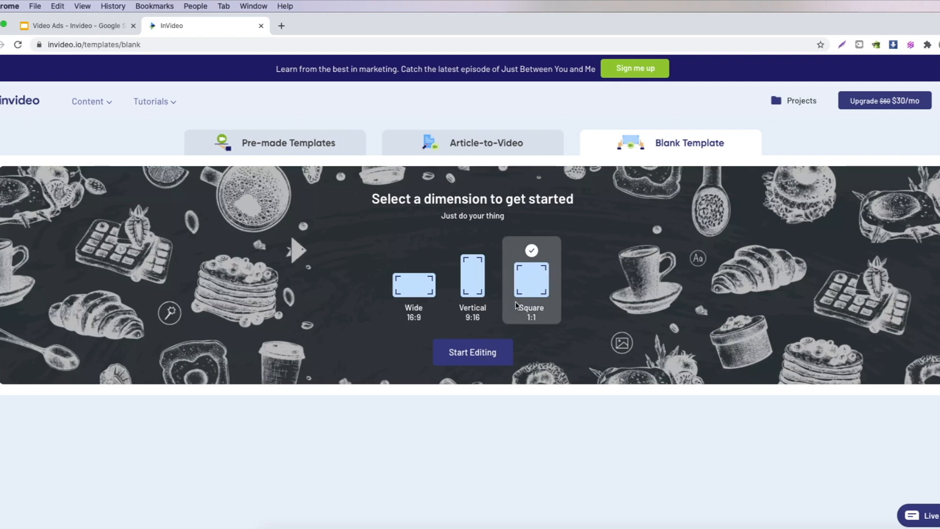
pyautogui.click(481, 364)
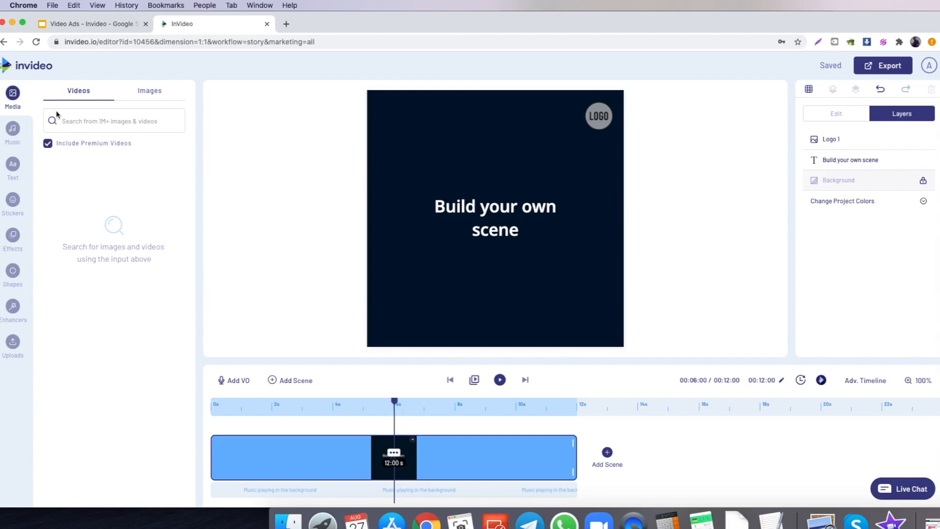
# Review the "What Do We Need First?" slide and the ad script in TextEdit, and move the script window out of the way
pyautogui.click(97, 25)
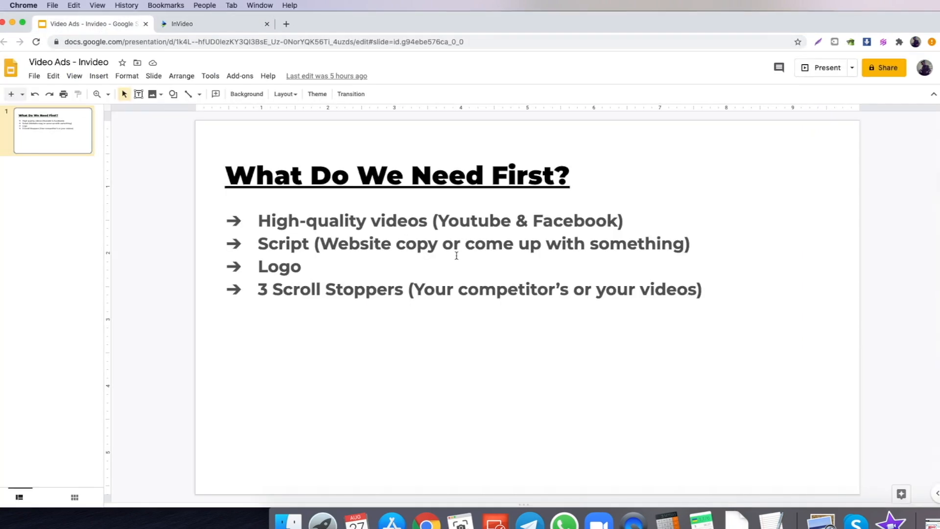
pyautogui.click(215, 27)
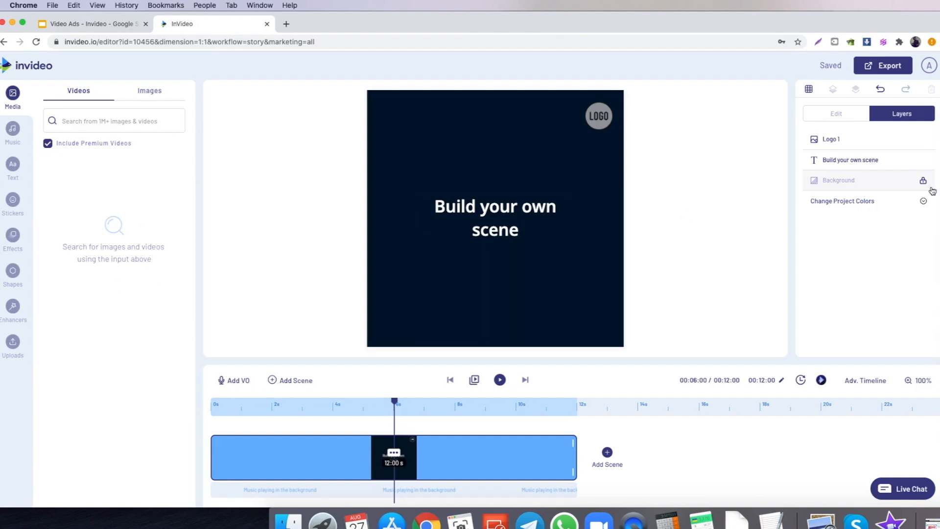
pyautogui.press('super+Tab')
pyautogui.moveTo(446, 126); pyautogui.dragTo(425, 146)
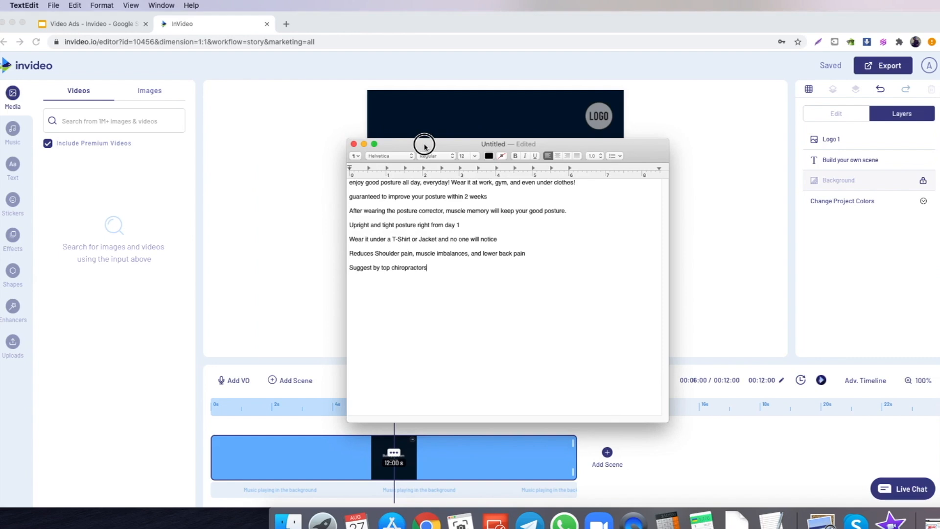
pyautogui.moveTo(425, 146); pyautogui.dragTo(427, 144)
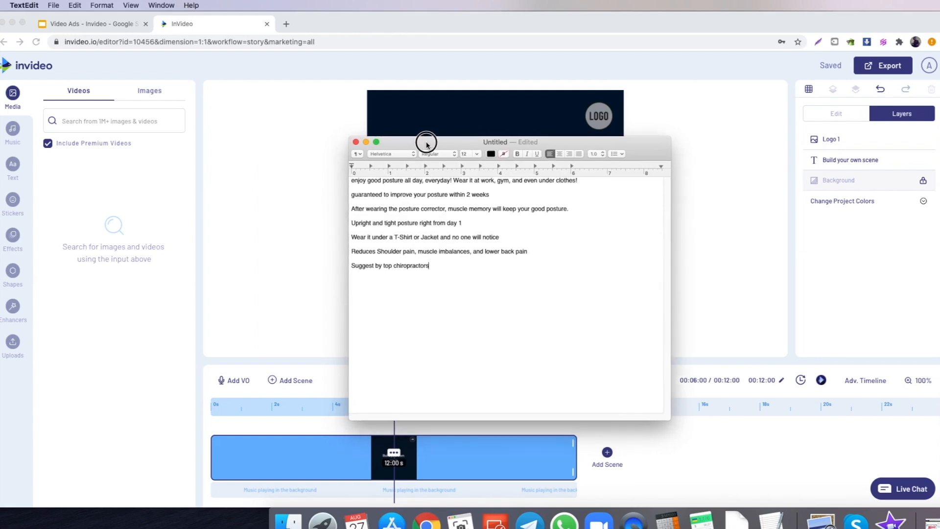
pyautogui.moveTo(427, 144); pyautogui.dragTo(939, 96)
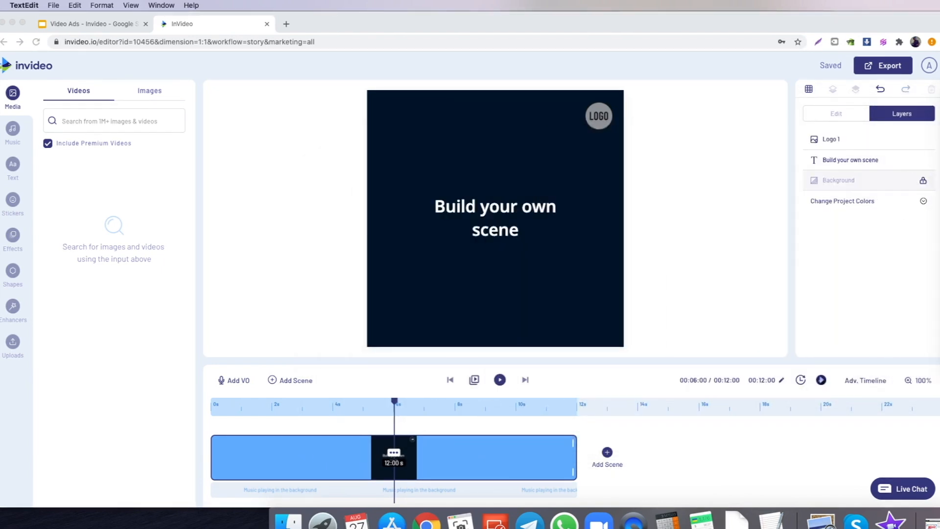
# Show the uploaded media and delete the "Build your own scene" text and the logo placeholder from the scene
pyautogui.click(16, 350)
pyautogui.click(14, 343)
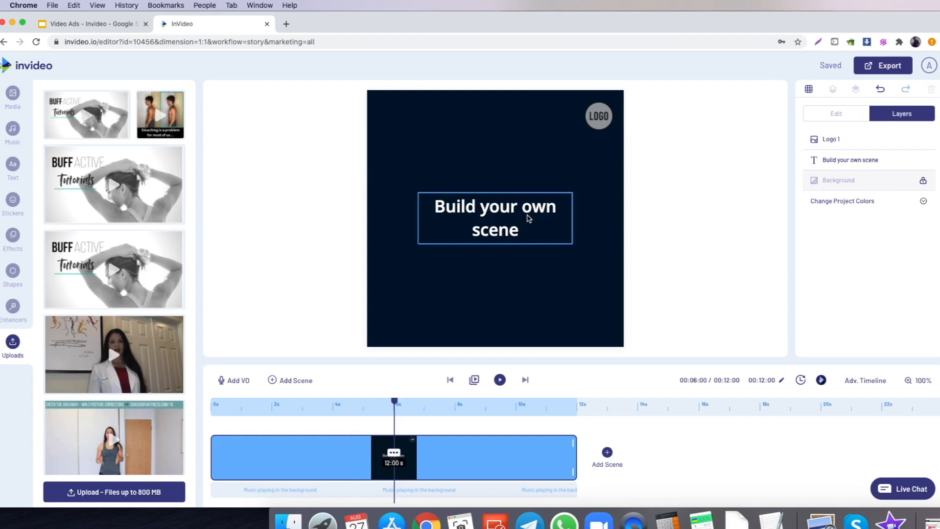
pyautogui.click(503, 228)
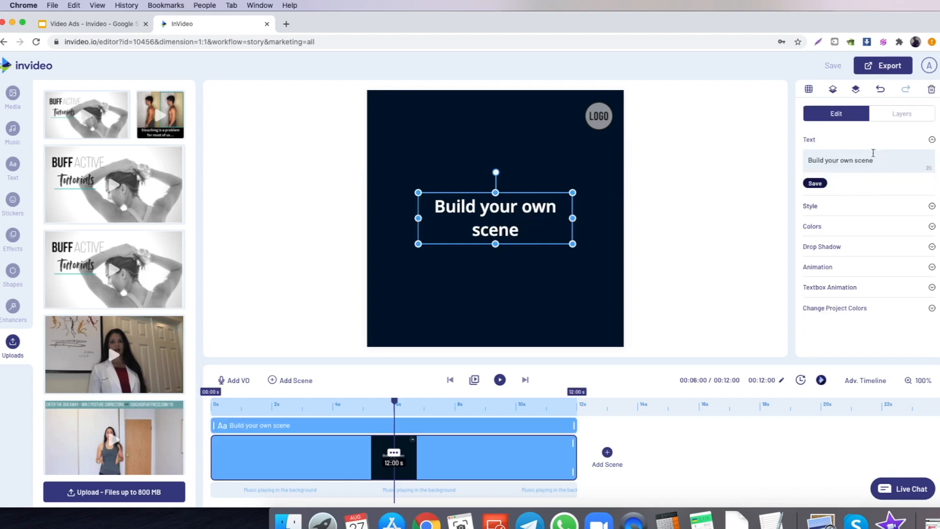
pyautogui.click(893, 117)
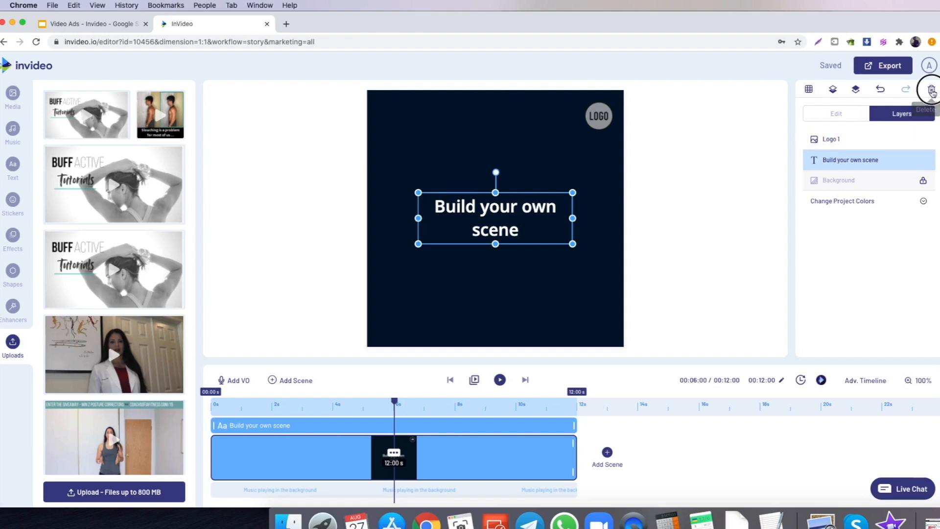
pyautogui.click(931, 89)
pyautogui.click(593, 120)
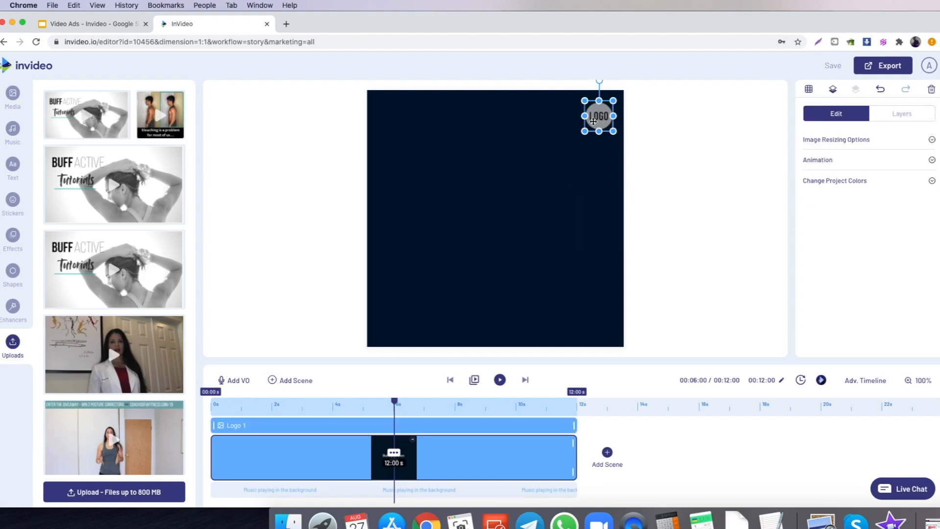
pyautogui.click(884, 115)
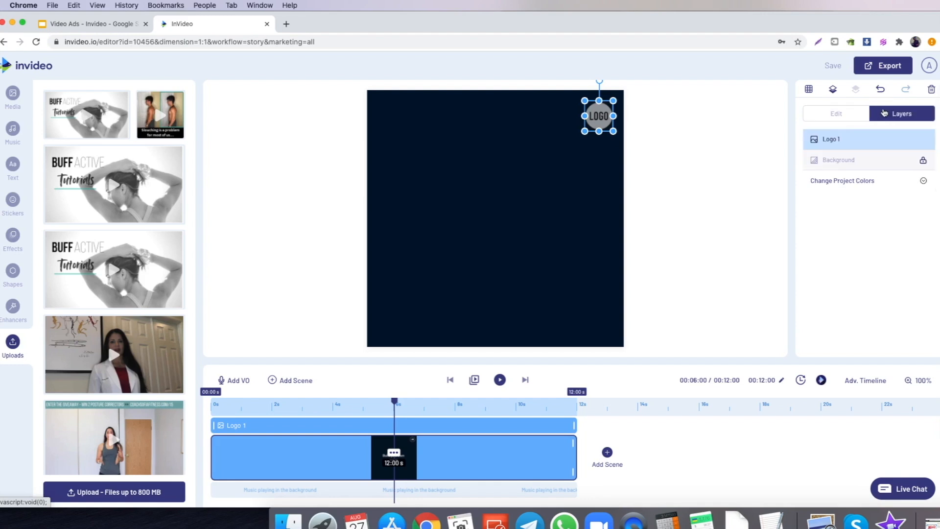
pyautogui.click(931, 91)
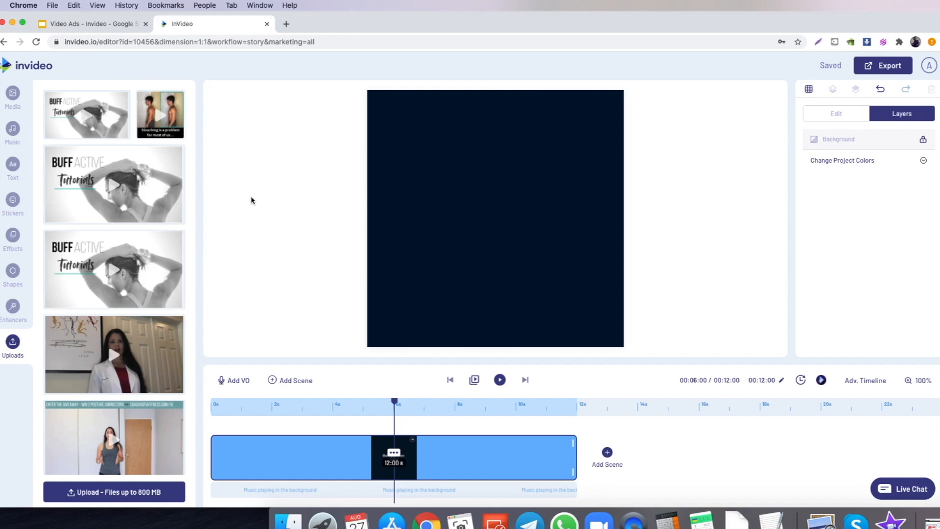
# Add the uploaded "Slouching is a problem for most of us…" video to the scene and open it for trimming
pyautogui.moveTo(158, 117); pyautogui.dragTo(436, 194)
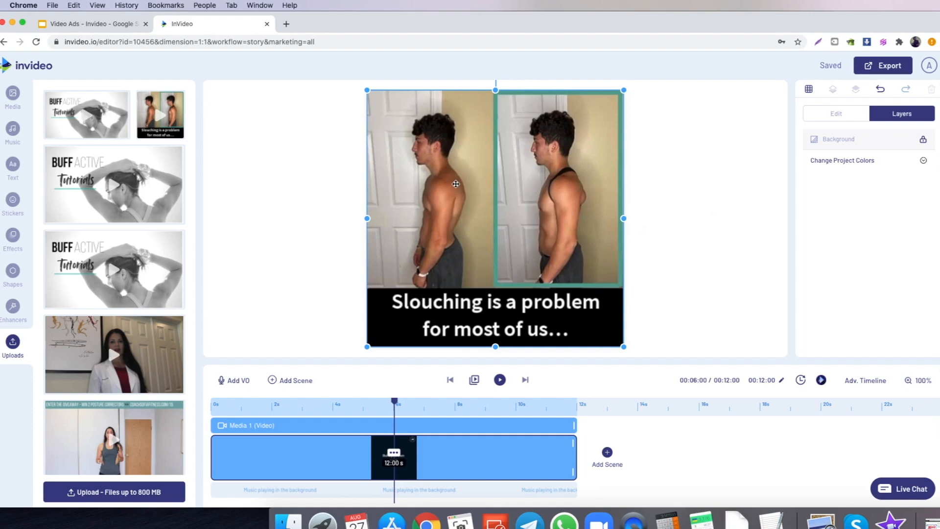
pyautogui.click(456, 183)
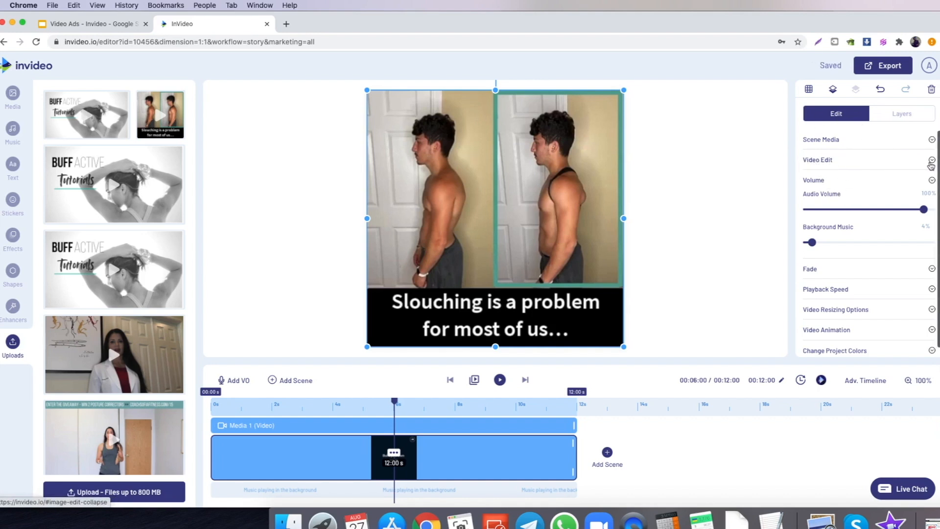
pyautogui.click(831, 162)
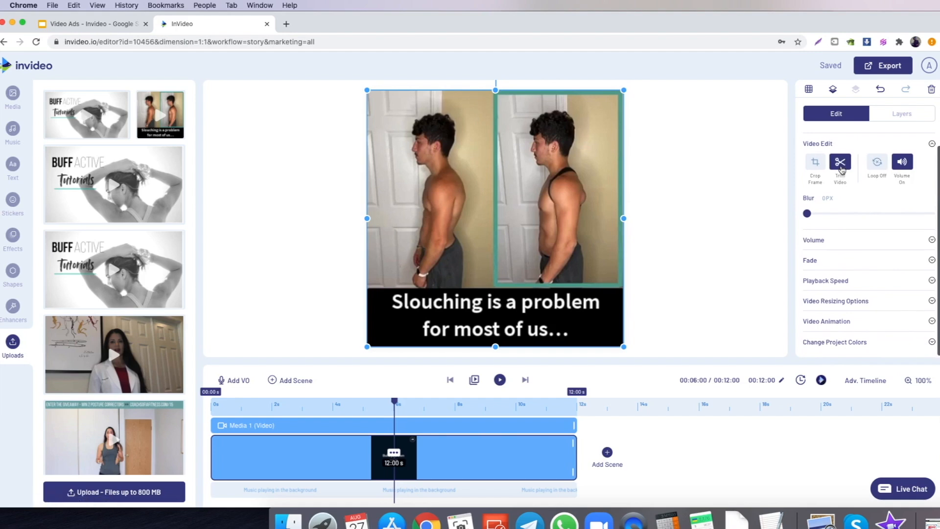
pyautogui.click(841, 182)
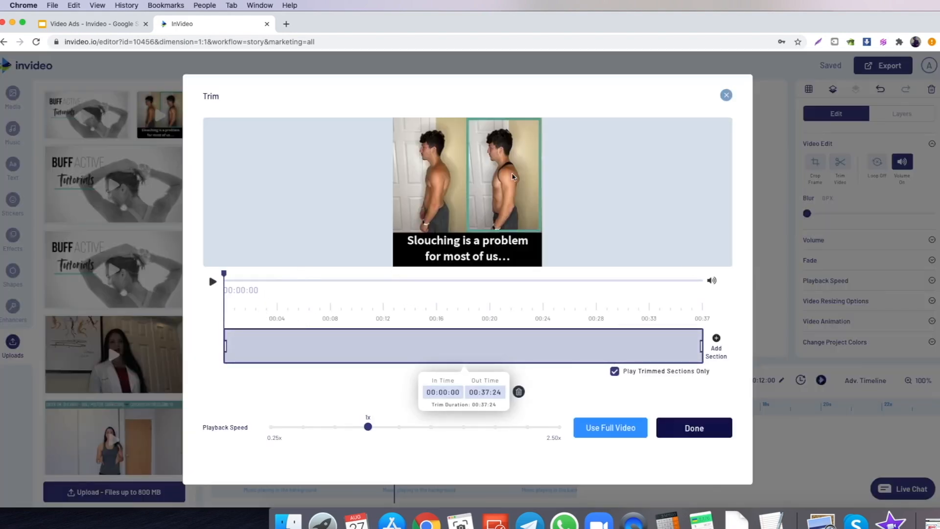
# Scrub and play through the clip in the trimmer to find where the side-by-side posture comparison ends
pyautogui.moveTo(226, 342)
pyautogui.mouseDown()
pyautogui.moveTo(267, 340)
pyautogui.moveTo(224, 343)
pyautogui.mouseUp()
pyautogui.moveTo(224, 275); pyautogui.dragTo(305, 275)
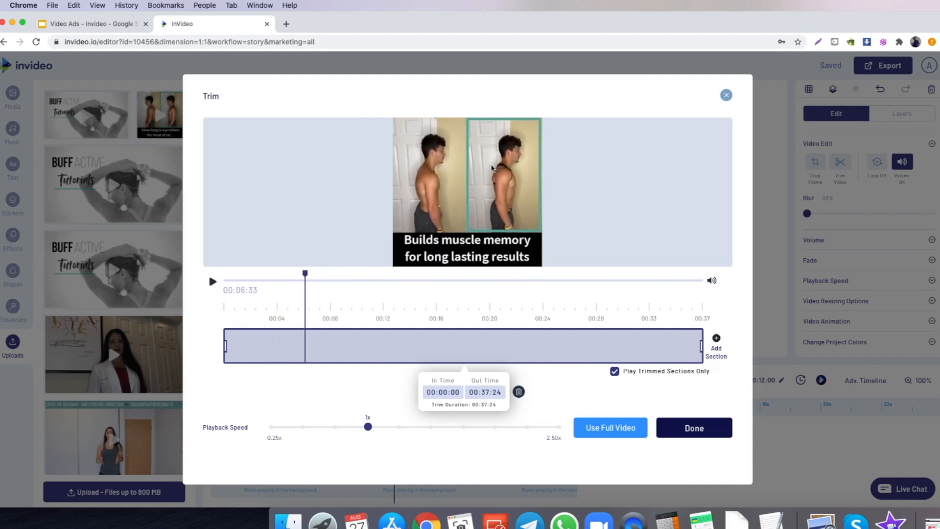
pyautogui.moveTo(306, 274); pyautogui.dragTo(212, 283)
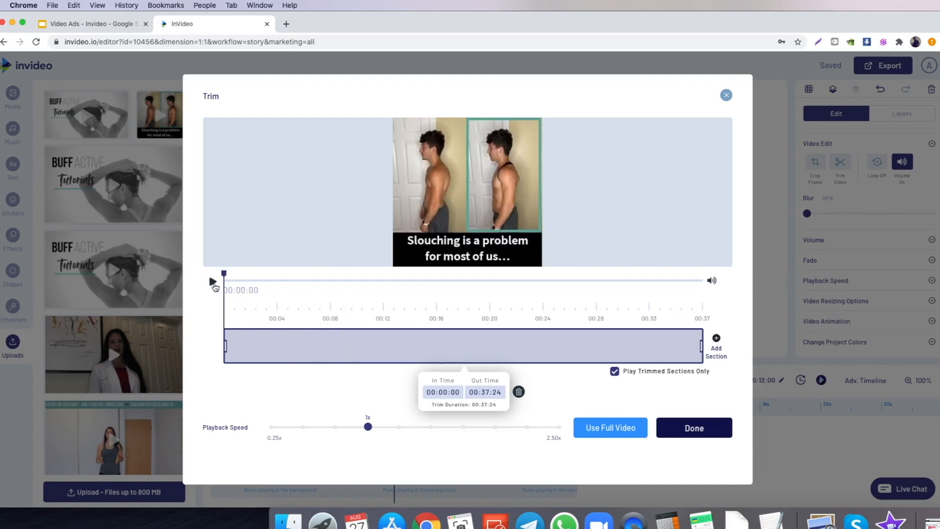
pyautogui.click(213, 282)
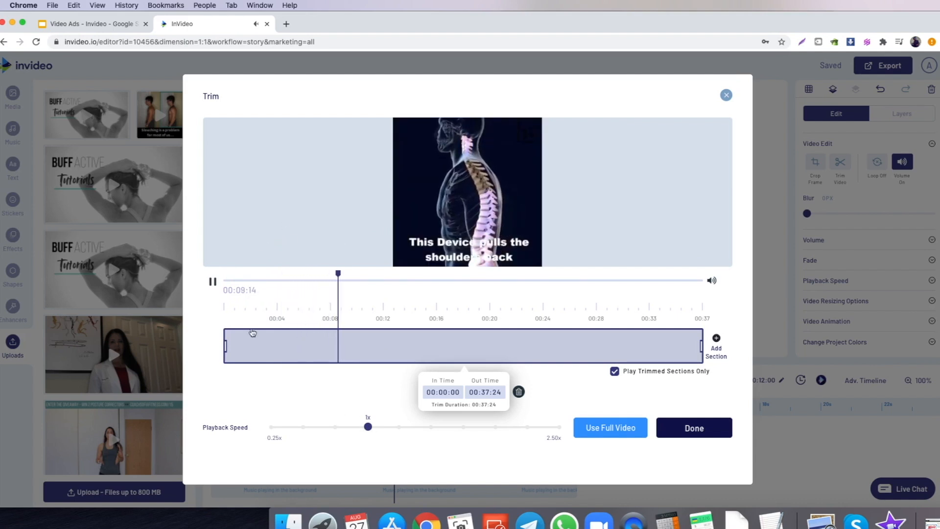
pyautogui.click(212, 282)
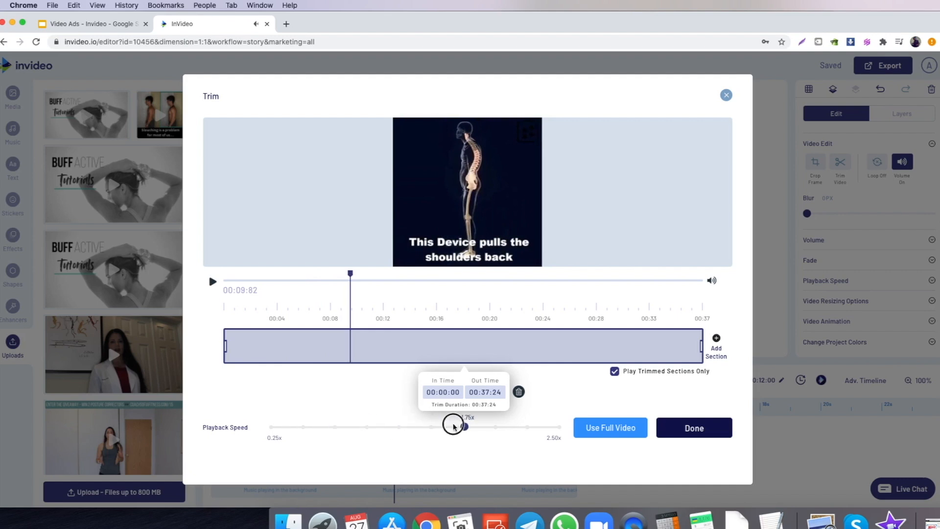
pyautogui.moveTo(347, 435); pyautogui.dragTo(378, 436)
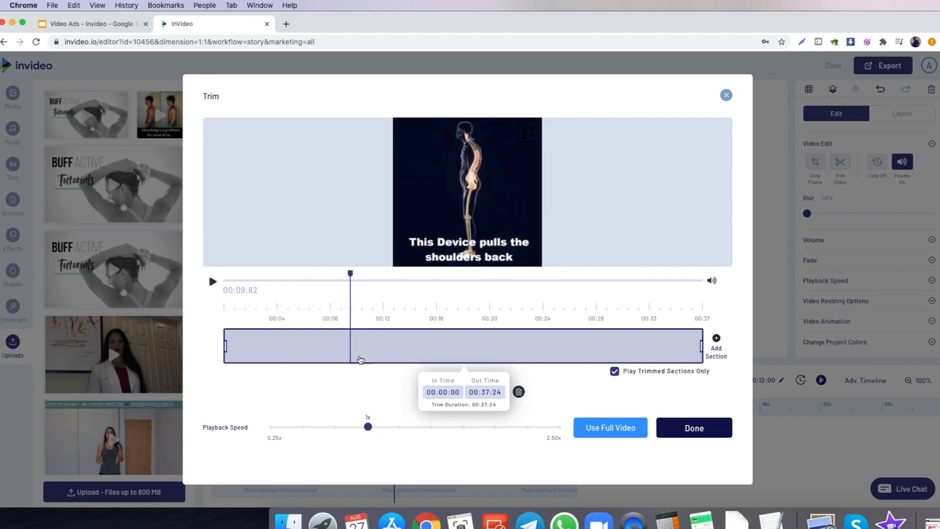
# Trim the clip to an out time of 00:07:65, set its playback speed to 1.5x and apply the trim
pyautogui.moveTo(225, 280); pyautogui.dragTo(325, 282)
pyautogui.moveTo(701, 346); pyautogui.dragTo(324, 346)
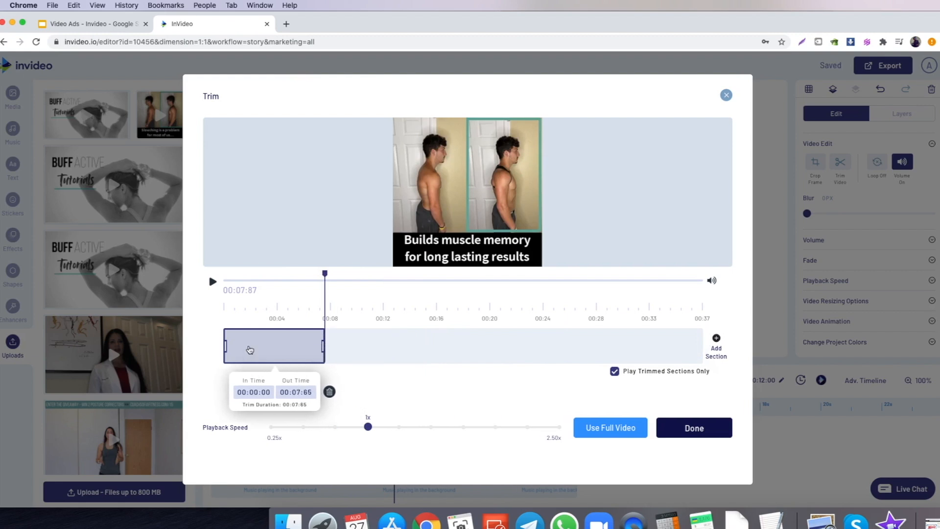
pyautogui.click(369, 427)
pyautogui.moveTo(371, 431); pyautogui.dragTo(427, 428)
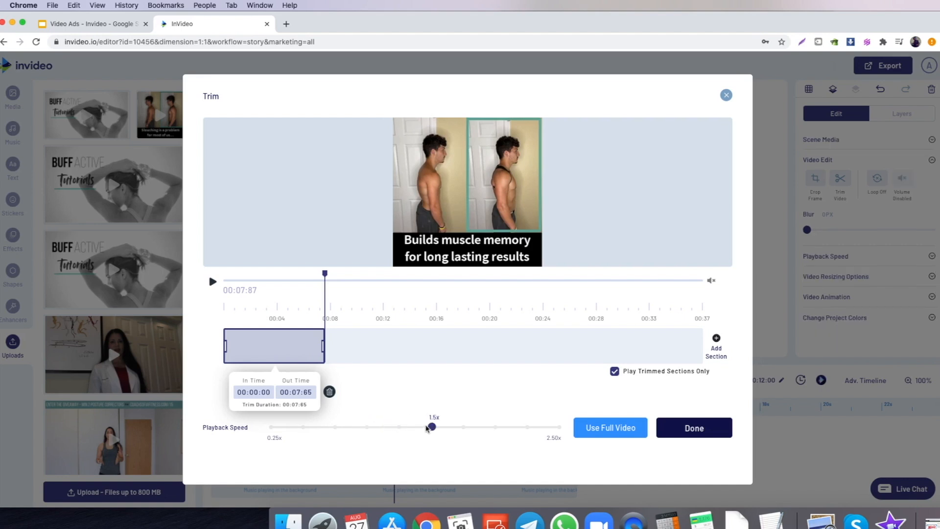
pyautogui.click(212, 282)
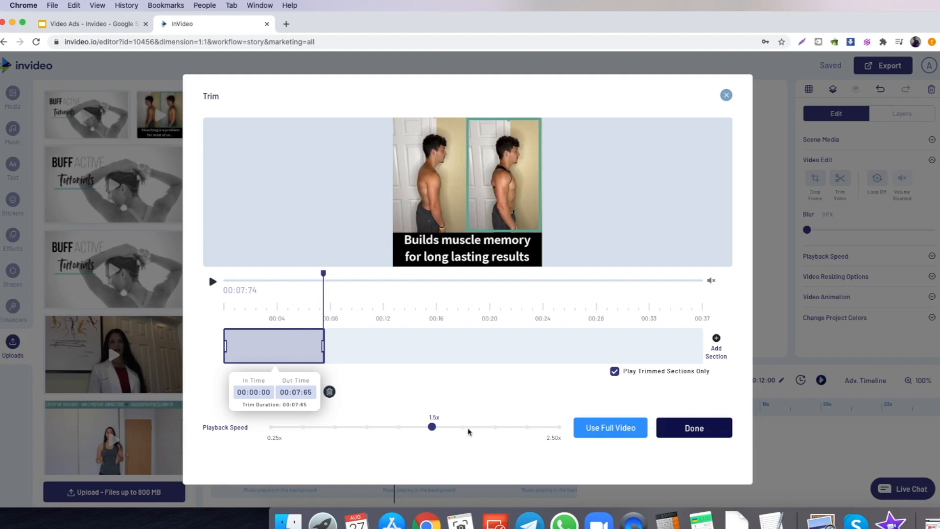
pyautogui.click(685, 429)
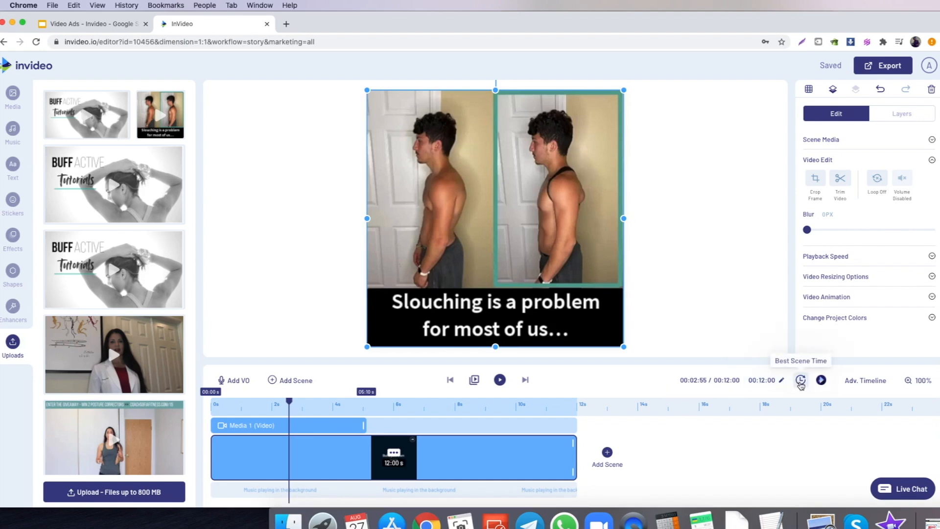
# Fit the scene's duration to the trimmed clip with Best Scene Time and play the scene
pyautogui.click(801, 382)
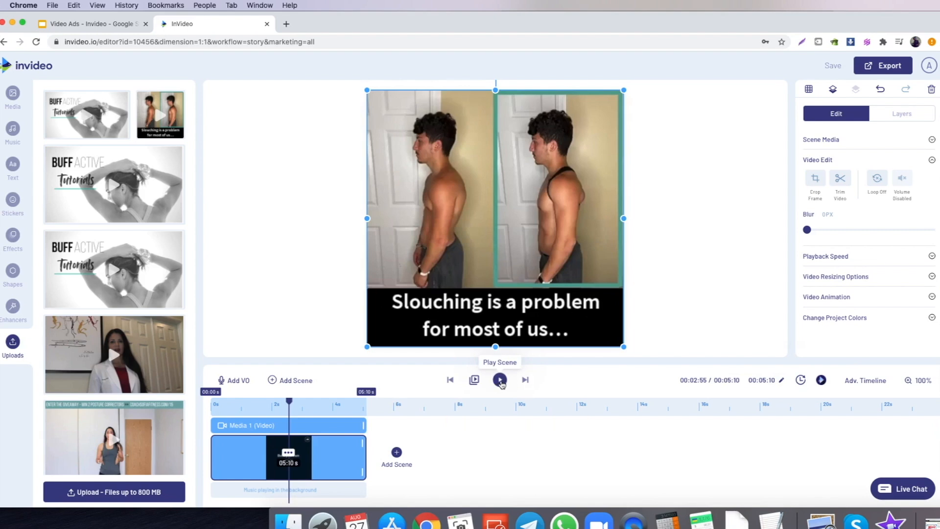
pyautogui.click(499, 385)
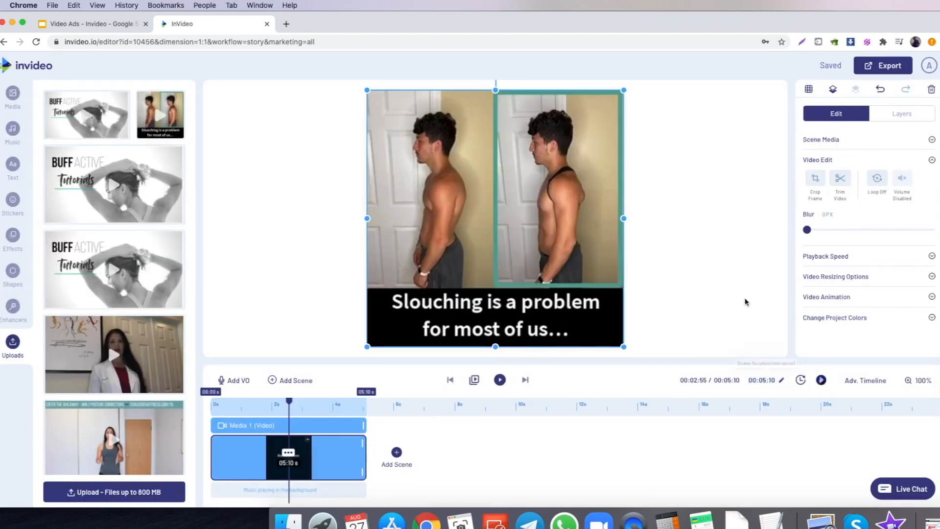
# Set the trimmed clip's playback speed to 1.75x, apply it and play the scene
pyautogui.click(841, 180)
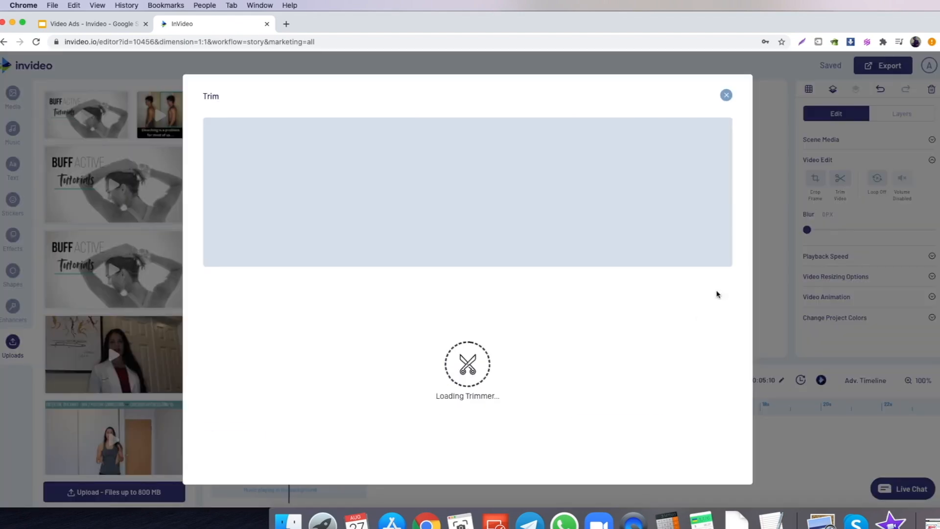
pyautogui.moveTo(431, 426); pyautogui.dragTo(464, 427)
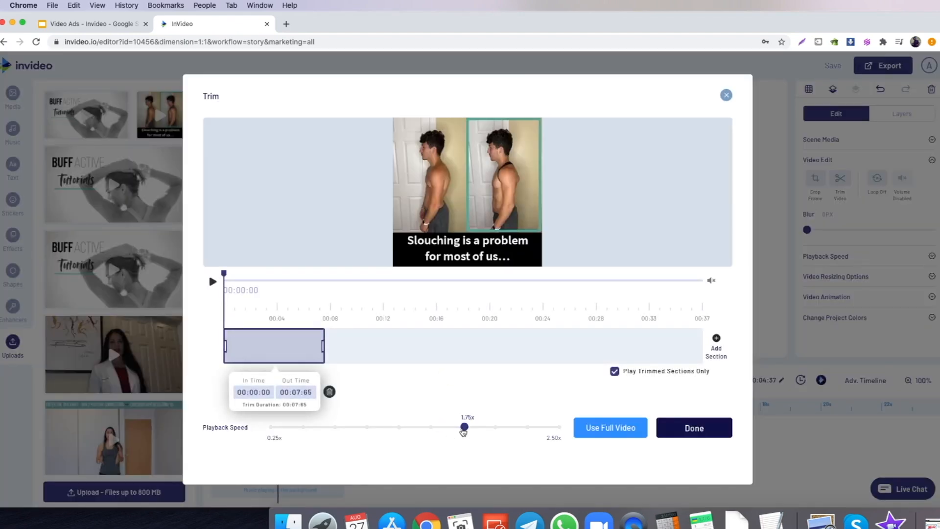
pyautogui.click(710, 426)
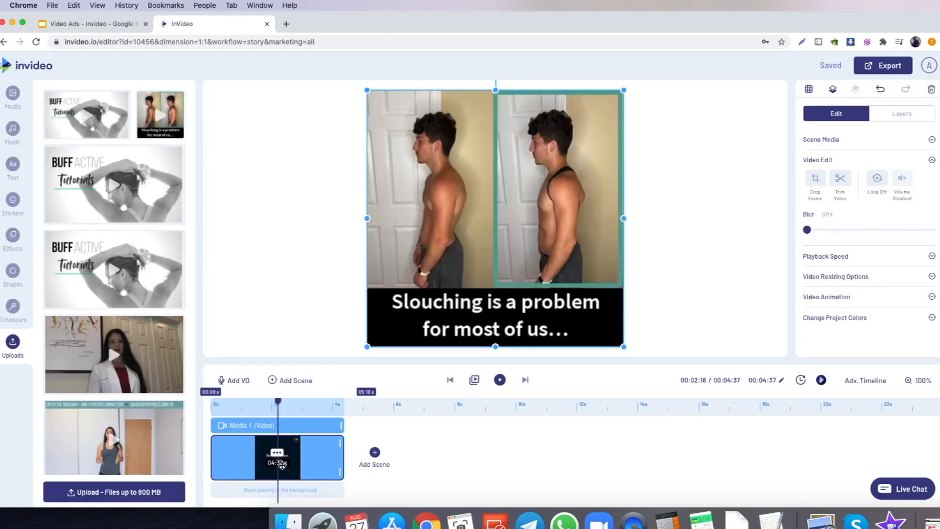
pyautogui.click(499, 379)
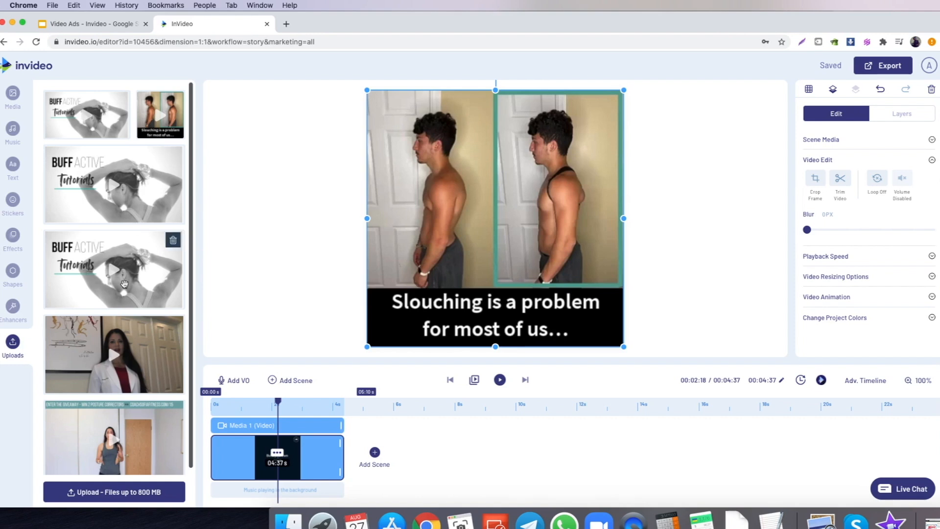
# Preview the uploaded Buff Active Tutorials clip and skip through it to see how the posture corrector is demonstrated
pyautogui.click(136, 201)
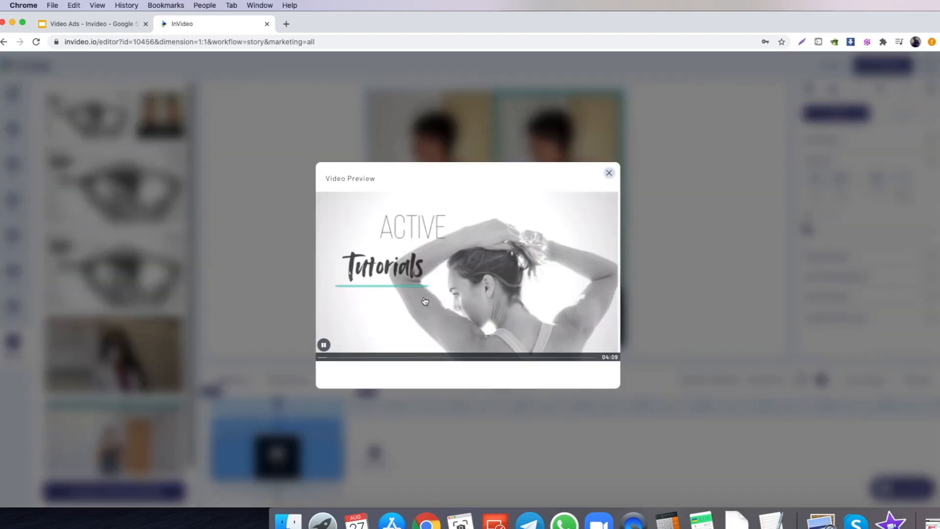
pyautogui.click(345, 357)
pyautogui.click(377, 357)
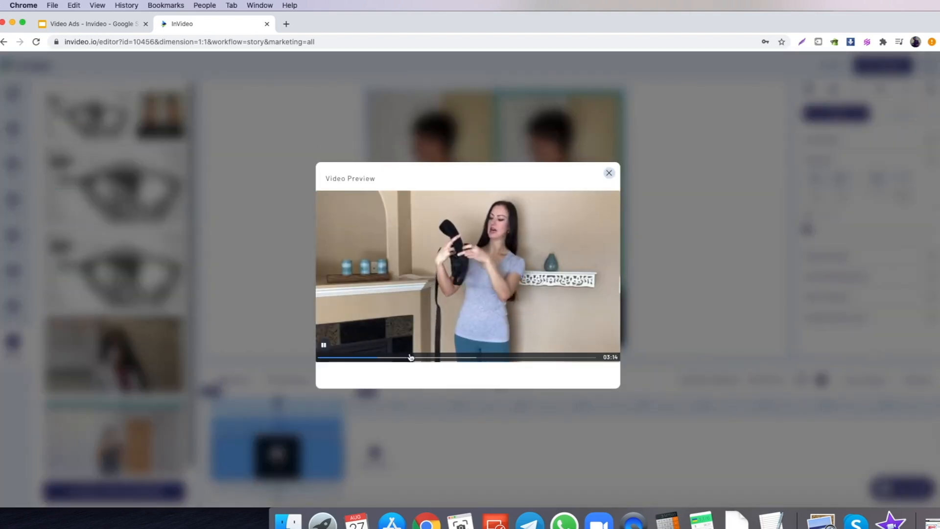
pyautogui.click(445, 357)
pyautogui.click(445, 357)
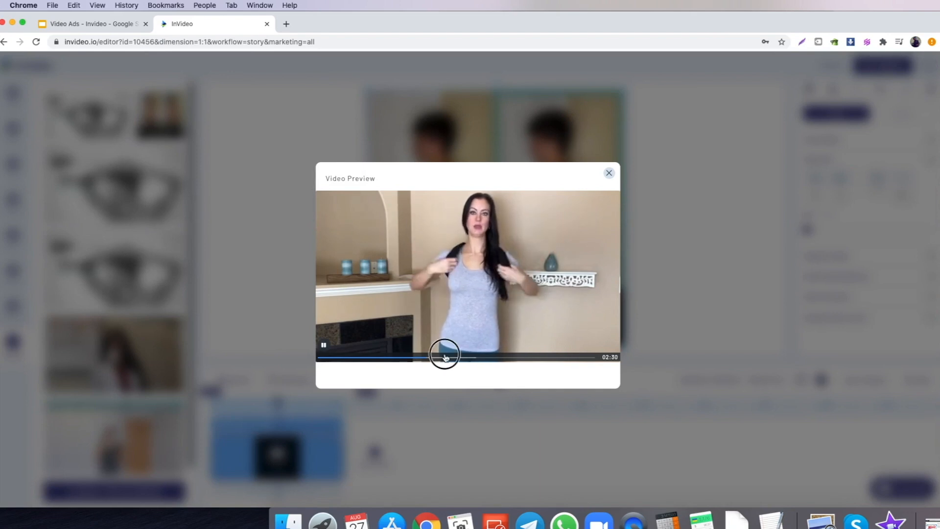
pyautogui.click(609, 173)
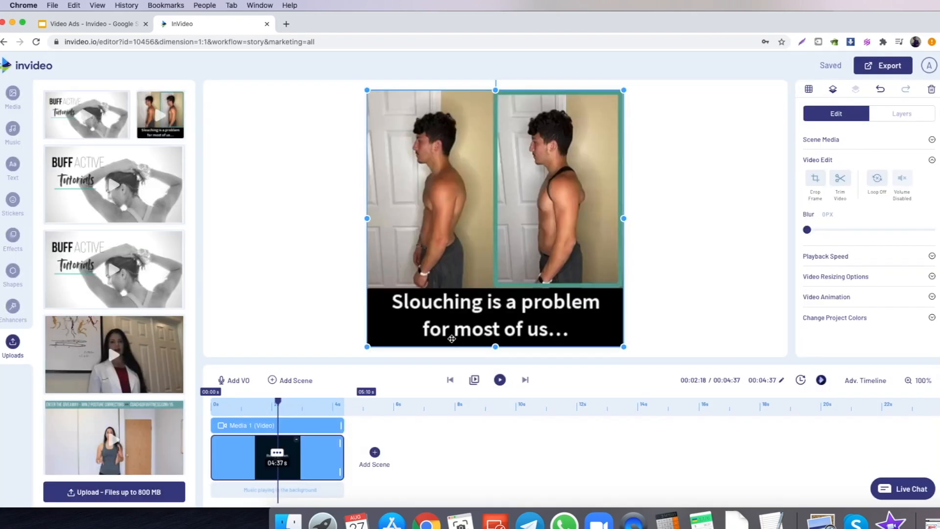
# Duplicate the opening scene and replace the copy's video with the uploaded Buff Active Tutorials clip
pyautogui.click(277, 453)
pyautogui.click(277, 414)
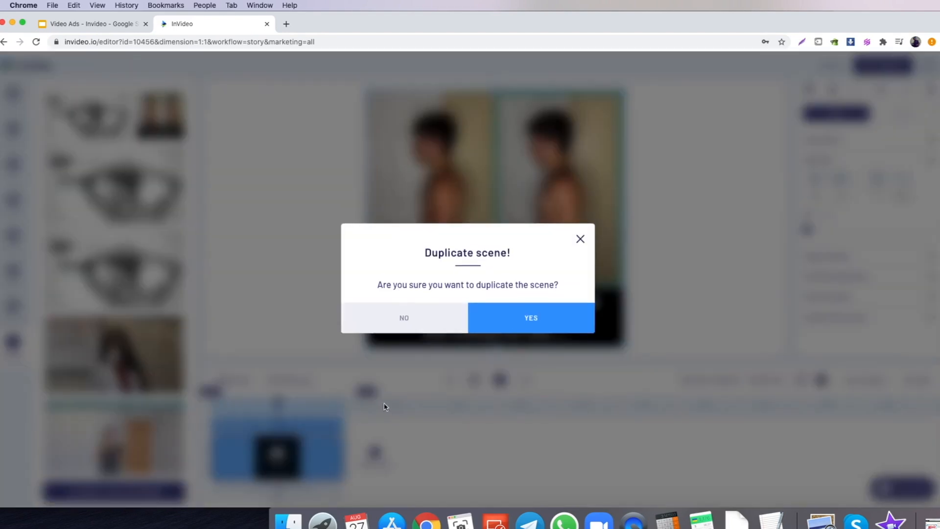
pyautogui.click(509, 324)
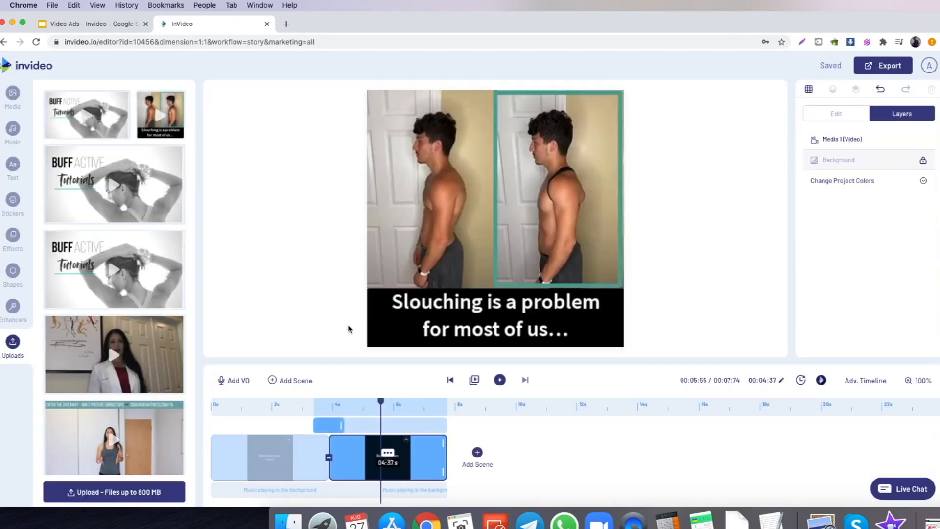
pyautogui.moveTo(98, 212); pyautogui.dragTo(447, 210)
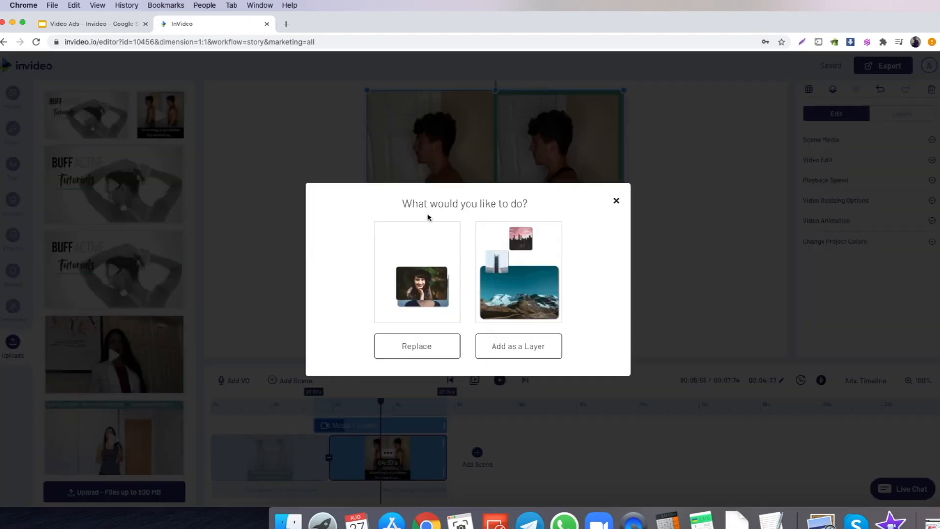
pyautogui.click(426, 356)
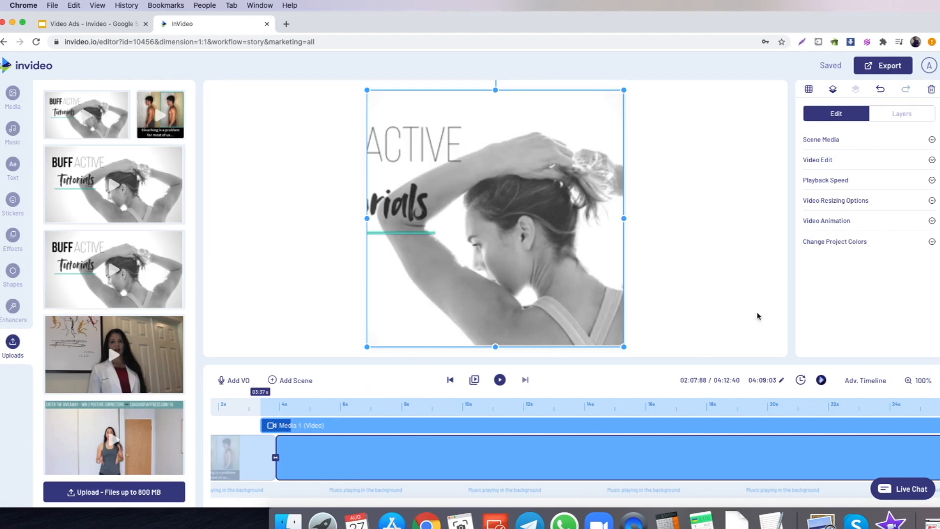
# Trim the tutorial clip to a section with in time 00:32:86 and out time 00:46:66
pyautogui.click(865, 162)
pyautogui.click(846, 181)
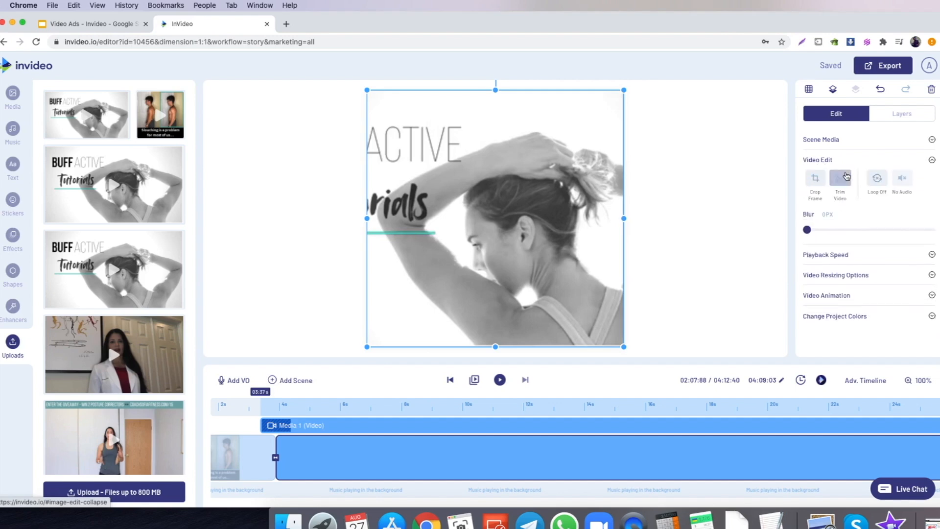
pyautogui.moveTo(227, 276); pyautogui.dragTo(287, 308)
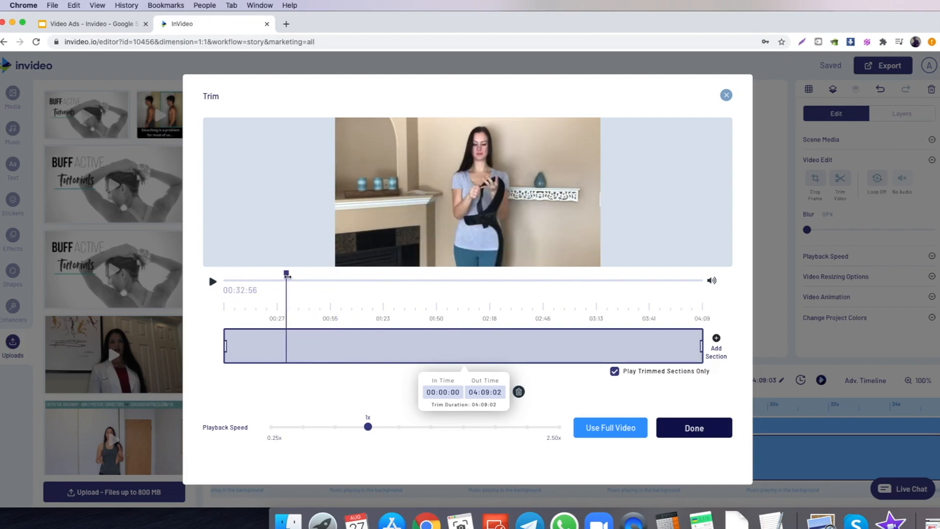
pyautogui.moveTo(287, 276); pyautogui.dragTo(283, 277)
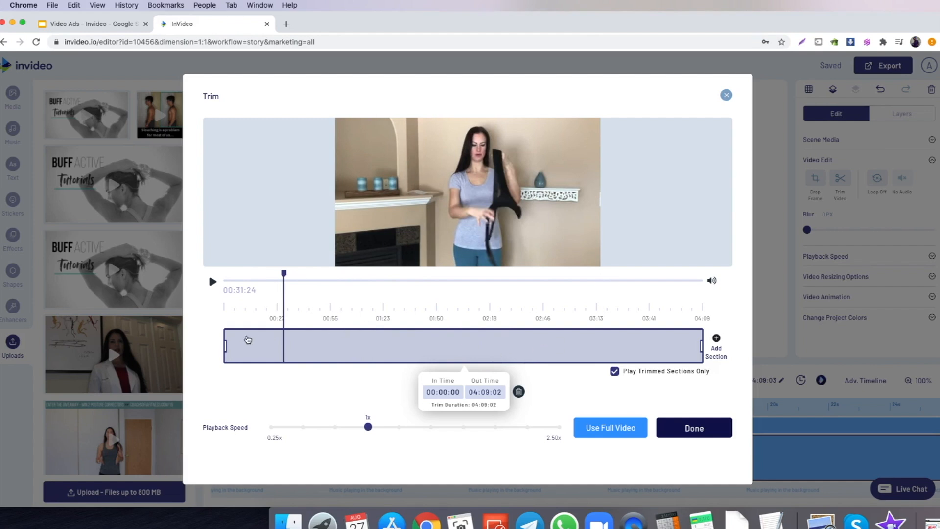
pyautogui.moveTo(226, 345); pyautogui.dragTo(289, 342)
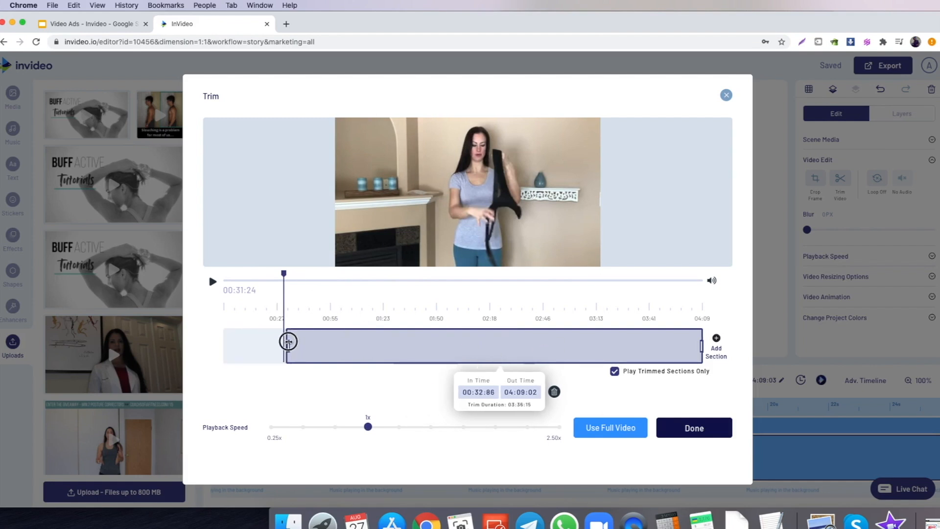
pyautogui.moveTo(702, 345); pyautogui.dragTo(315, 343)
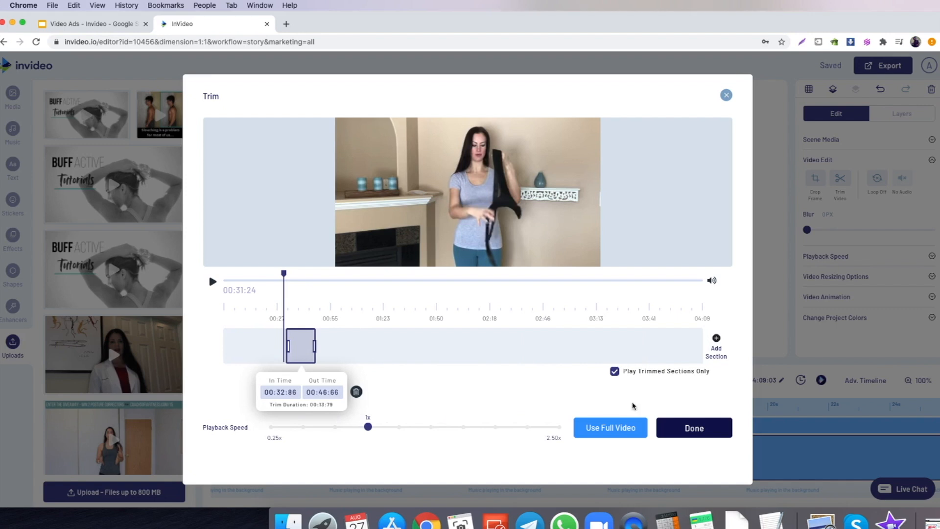
# Add a second trim section with in time 01:26:19 and out time 01:39:97
pyautogui.click(716, 340)
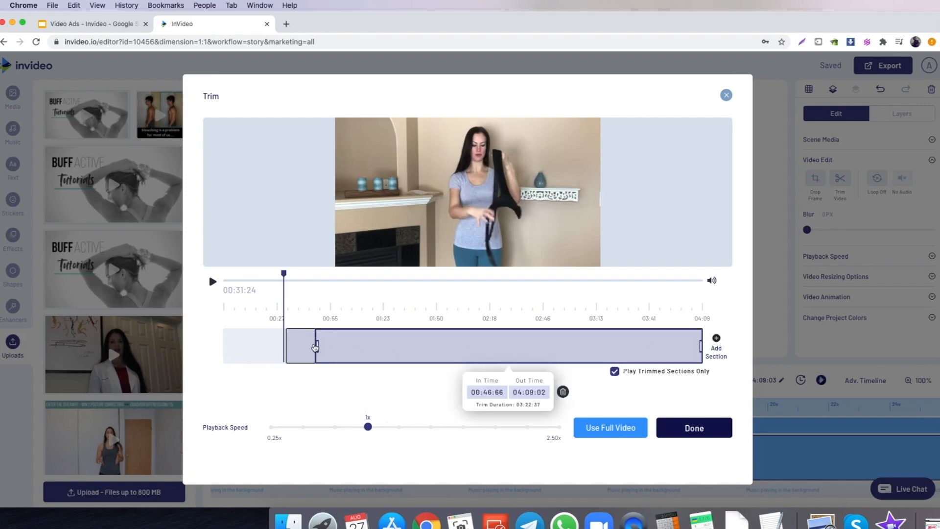
pyautogui.moveTo(316, 344); pyautogui.dragTo(391, 344)
pyautogui.moveTo(701, 345); pyautogui.dragTo(417, 345)
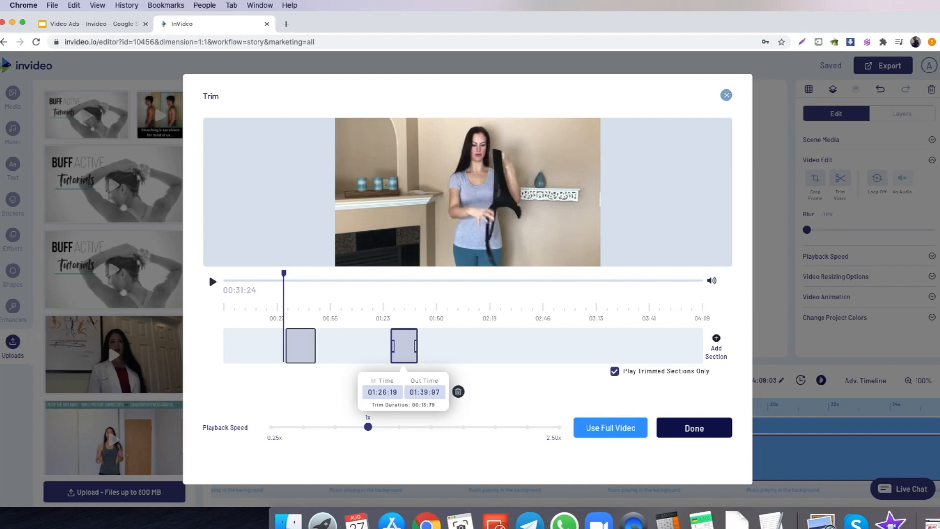
# Check the footage around 01:44:86 and shorten the strap-fitting section to an out time of 01:36:00
pyautogui.moveTo(325, 145); pyautogui.dragTo(939, 122)
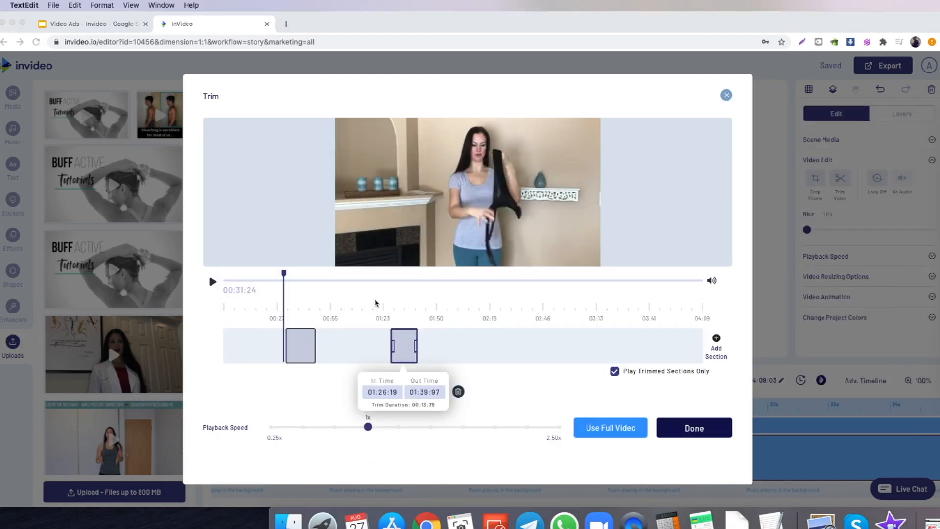
pyautogui.click(362, 323)
pyautogui.click(426, 297)
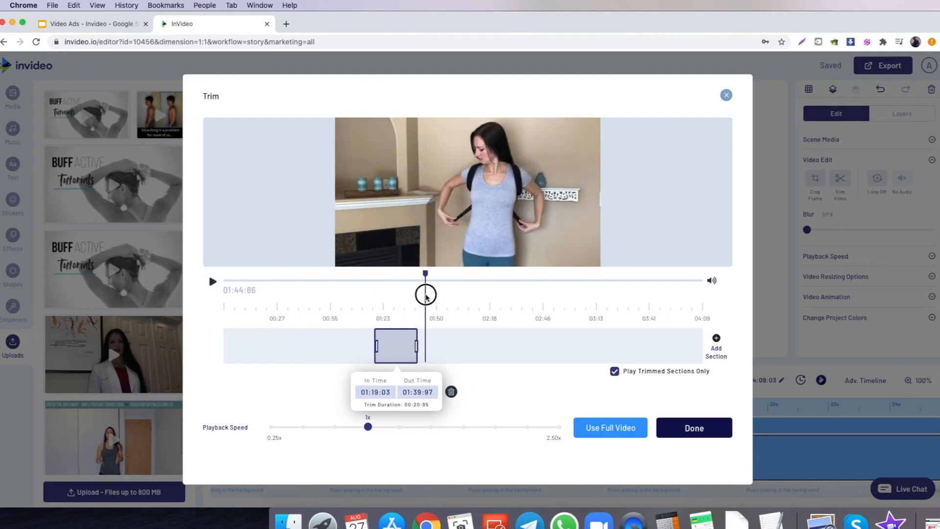
pyautogui.moveTo(416, 344); pyautogui.dragTo(412, 343)
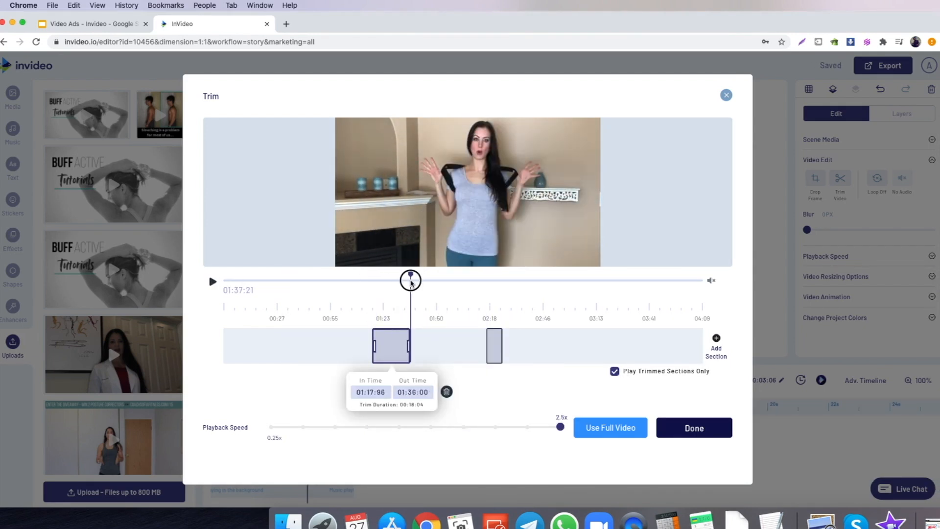
# Play the trimmed sections, shorten the last one to an out time of 02:15:53 and apply the trim
pyautogui.click(212, 282)
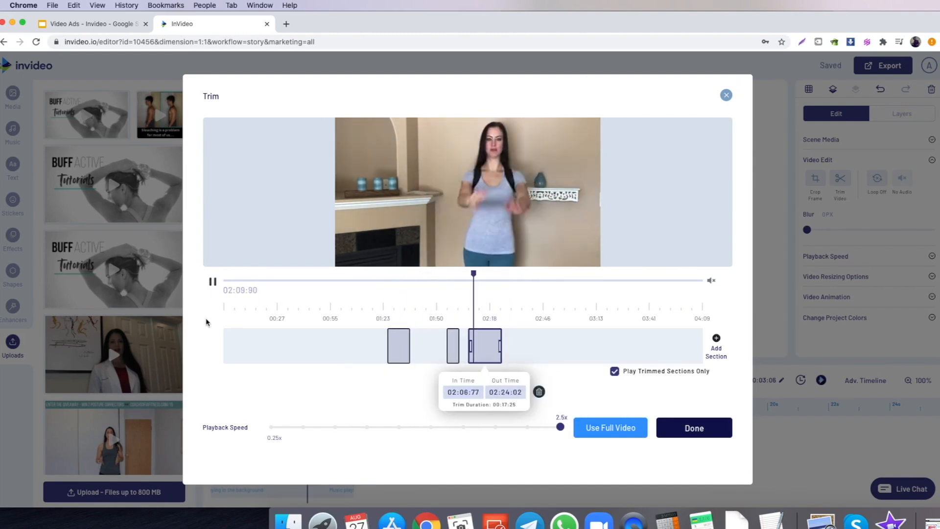
pyautogui.click(484, 337)
pyautogui.moveTo(485, 339); pyautogui.dragTo(485, 339)
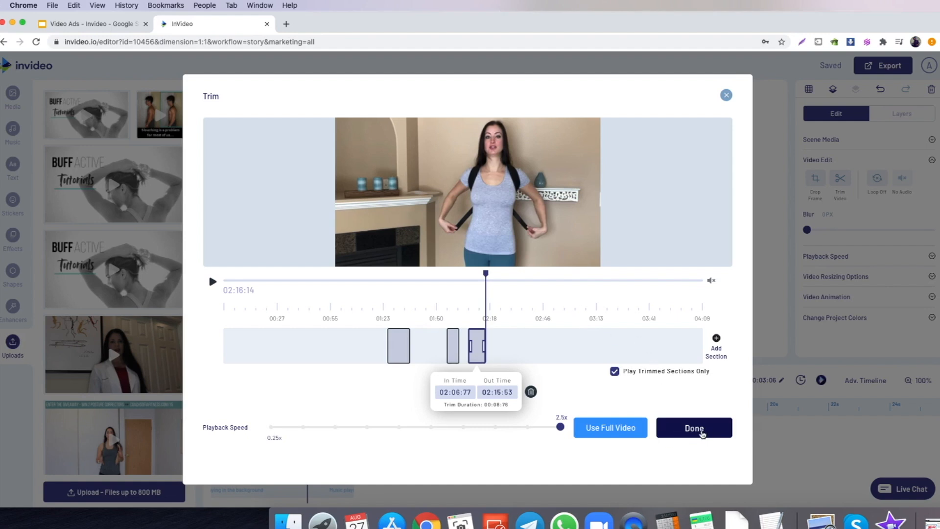
pyautogui.click(701, 431)
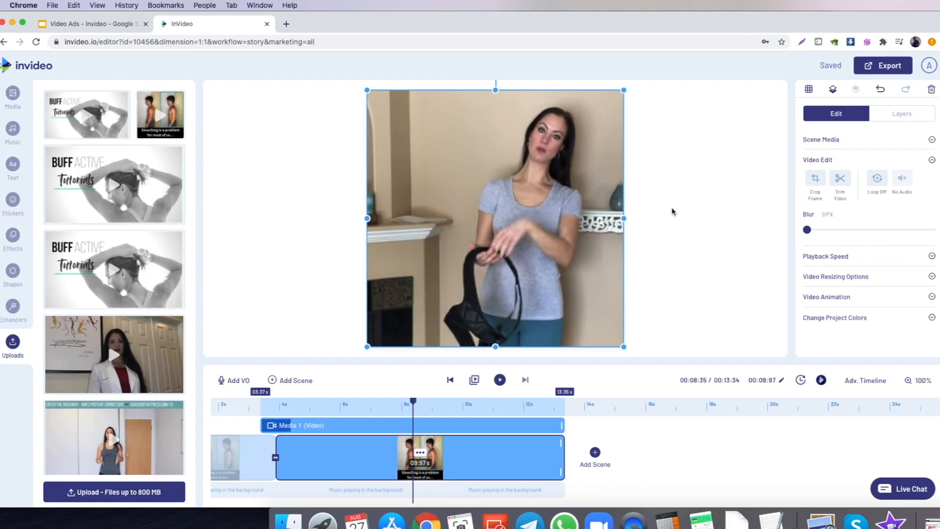
# Play the second scene to review the trimmed tutorial sections, and close the playback
pyautogui.click(499, 381)
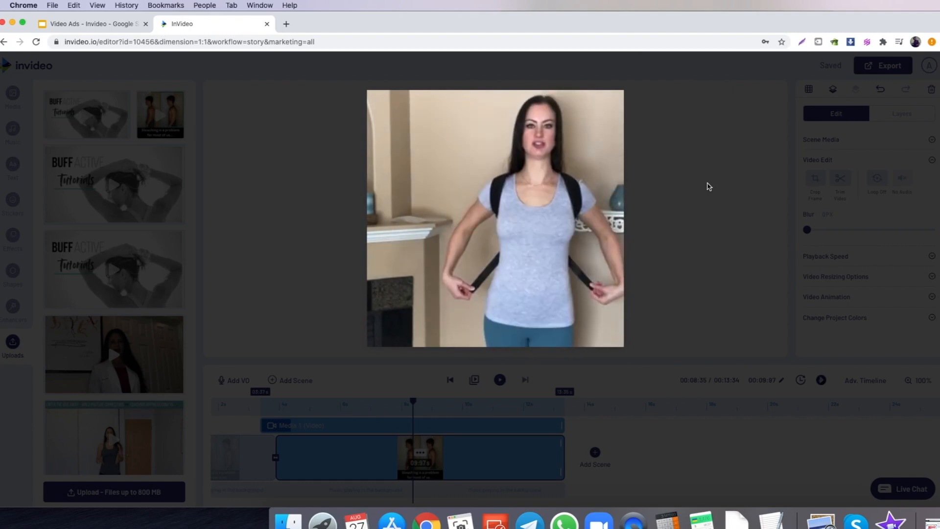
pyautogui.moveTo(478, 239)
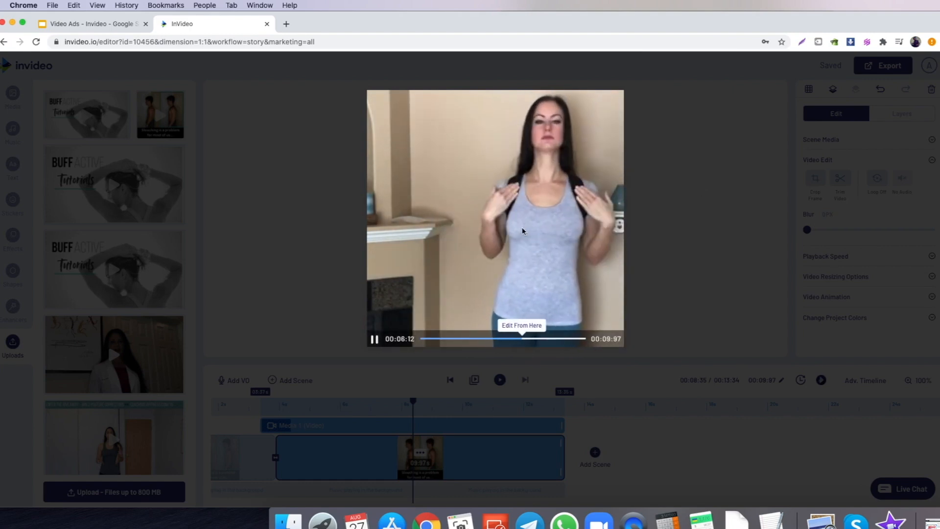
pyautogui.click(672, 214)
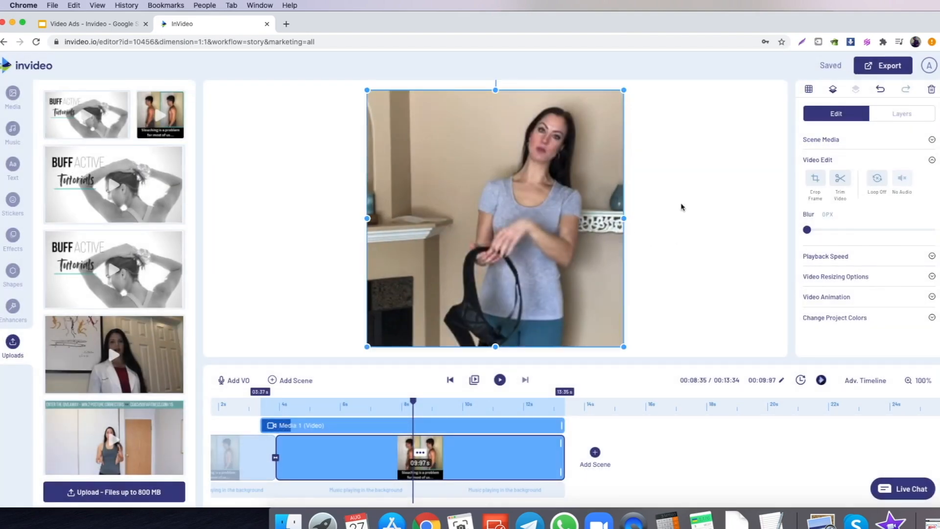
# Shift the video's crop frame to the right to centre the woman, apply the crop and play the scene
pyautogui.click(815, 180)
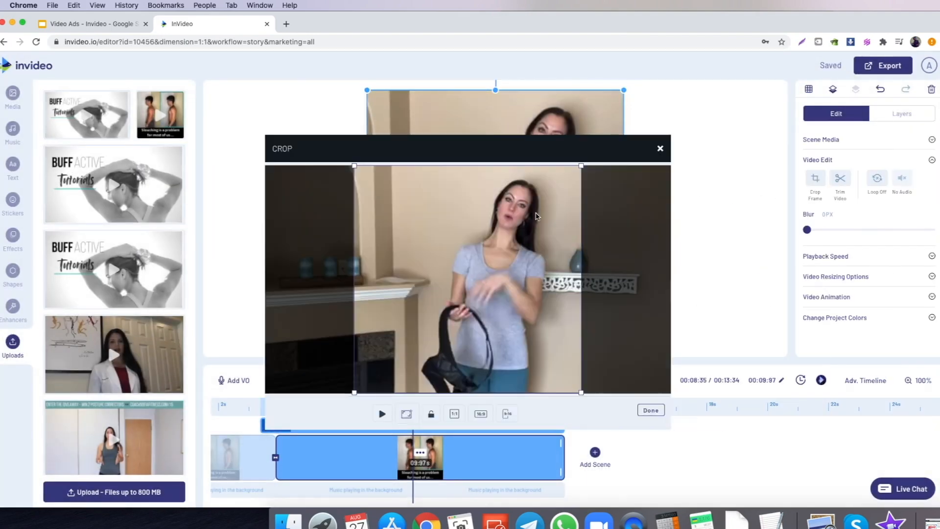
pyautogui.moveTo(426, 237); pyautogui.dragTo(456, 246)
pyautogui.click(651, 409)
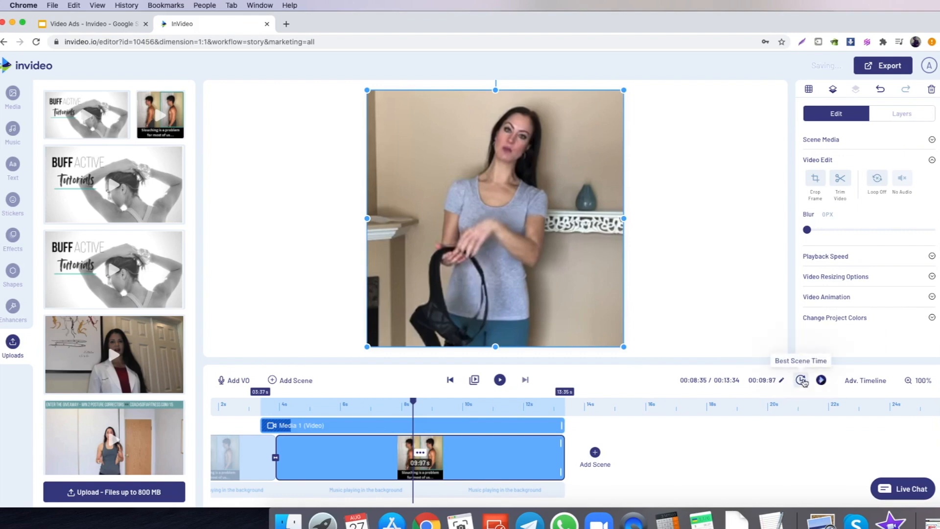
pyautogui.click(500, 380)
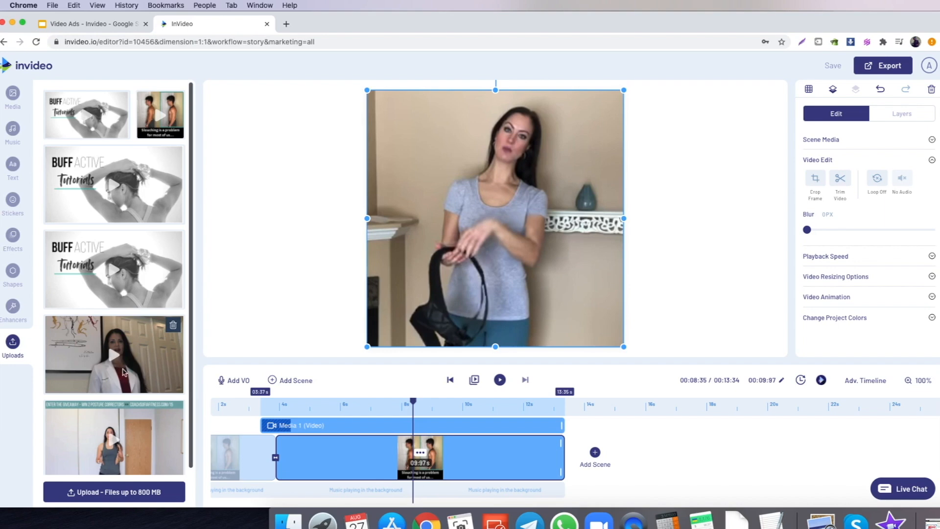
# Preview the uploaded clip of the woman in the white coat and skip through it for usable posture corrector footage
pyautogui.click(124, 372)
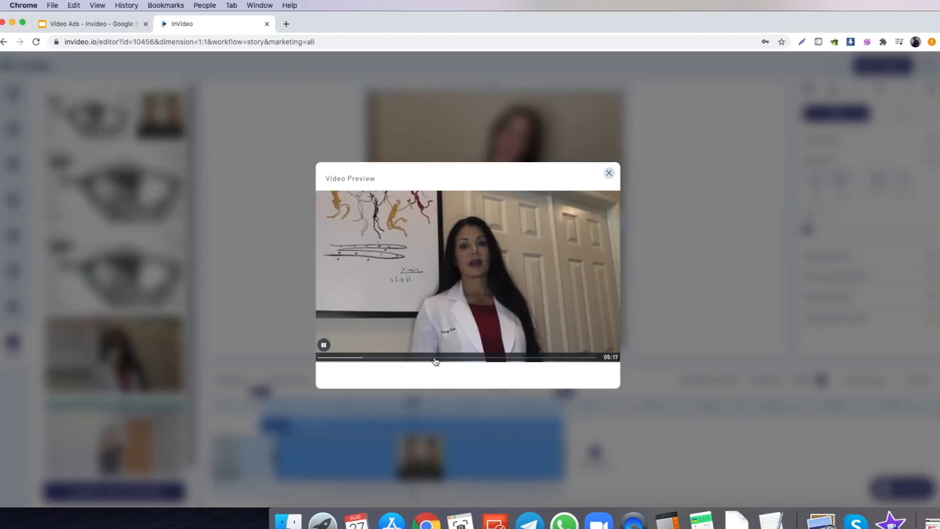
pyautogui.click(393, 358)
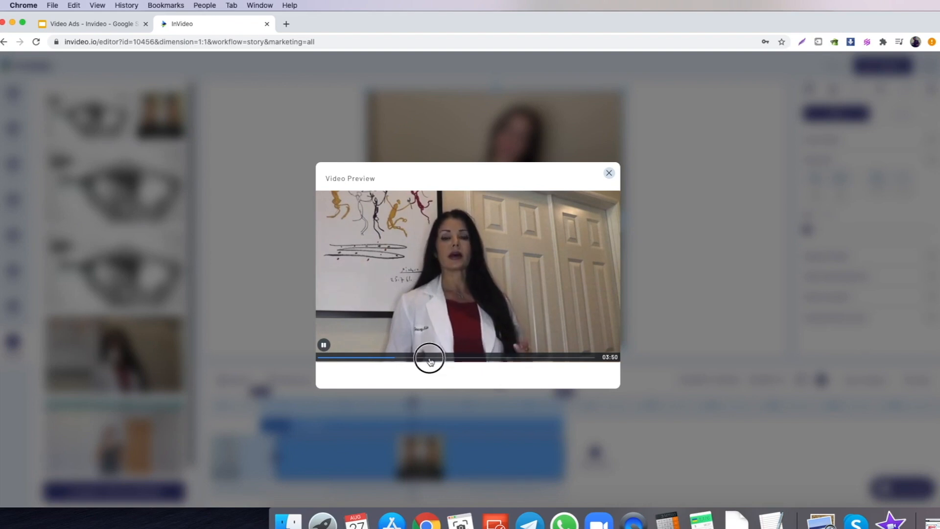
pyautogui.click(406, 360)
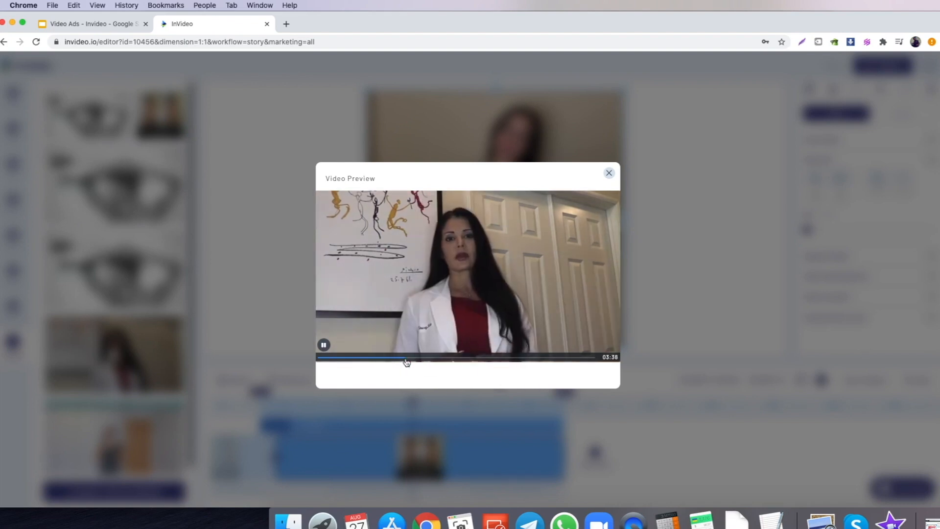
pyautogui.click(415, 360)
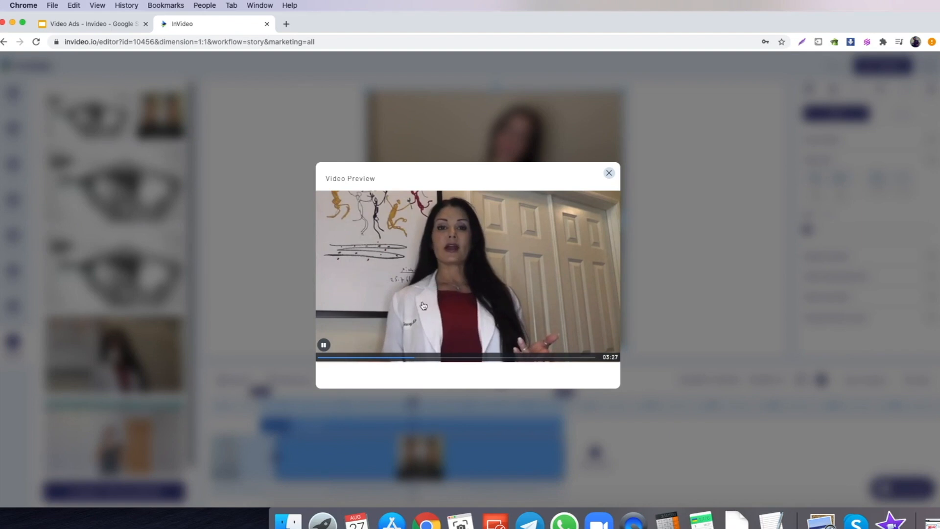
pyautogui.click(528, 360)
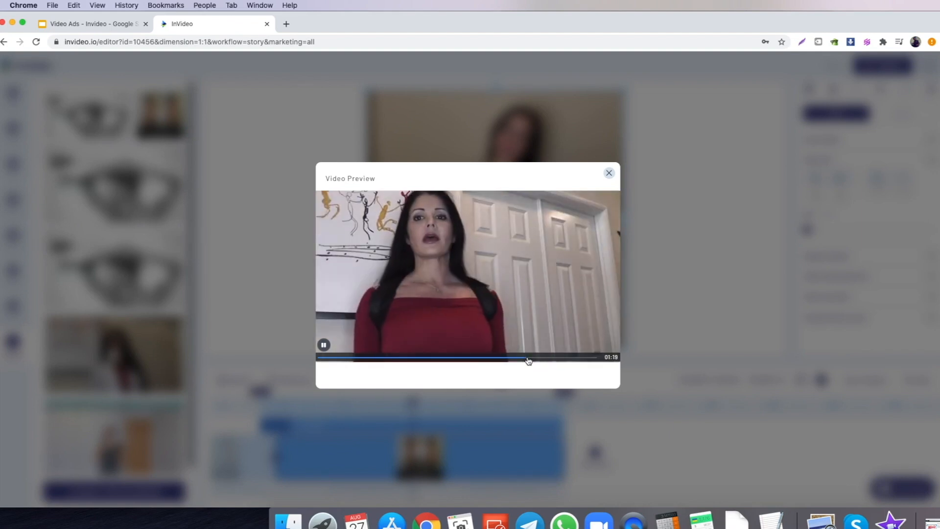
pyautogui.click(532, 360)
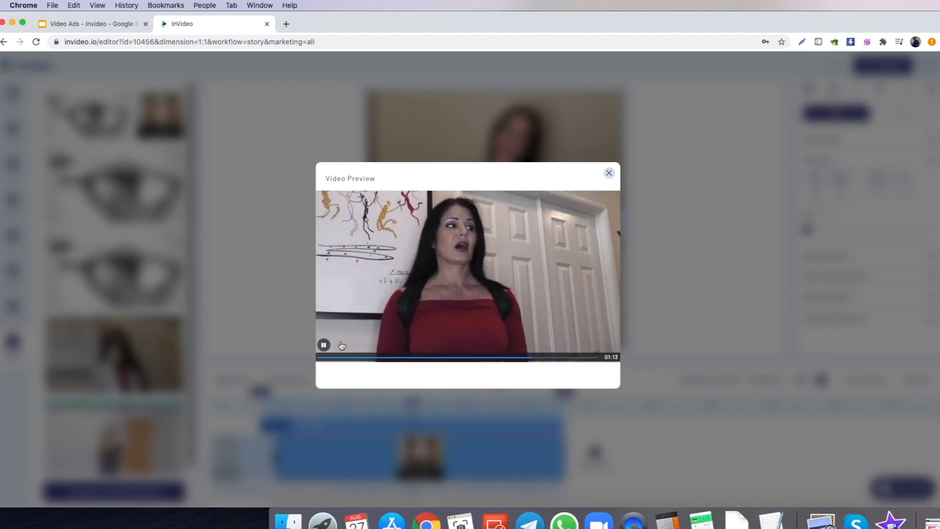
pyautogui.click(325, 345)
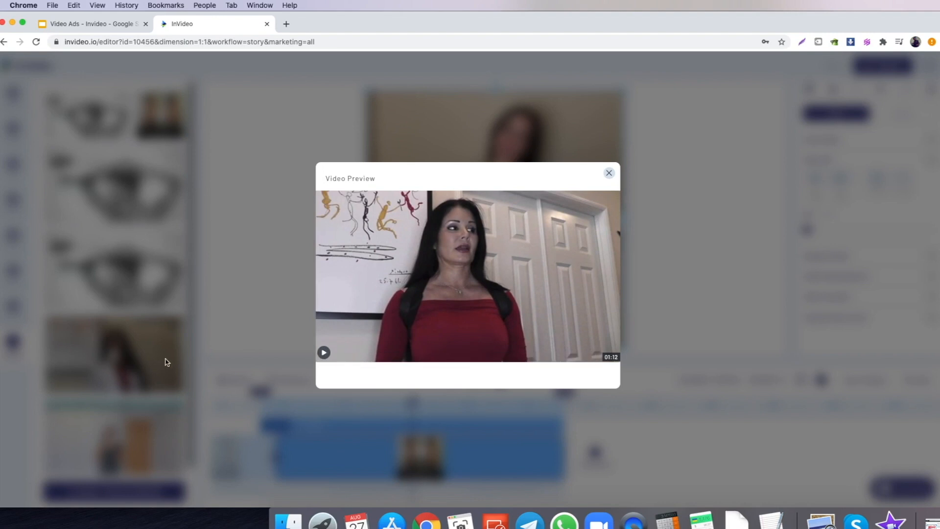
pyautogui.click(611, 173)
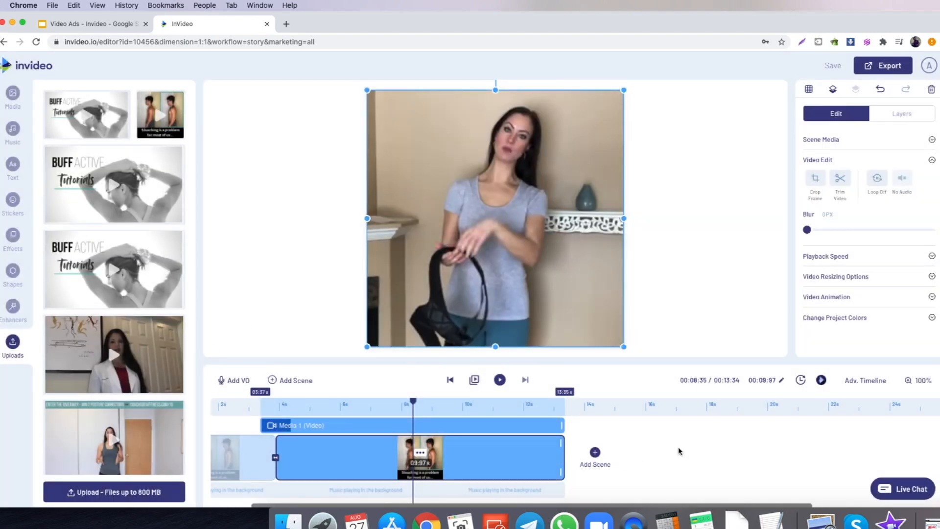
# Duplicate the last scene and replace the copy's video with the uploaded clip of the woman in the white coat
pyautogui.click(420, 453)
pyautogui.click(426, 414)
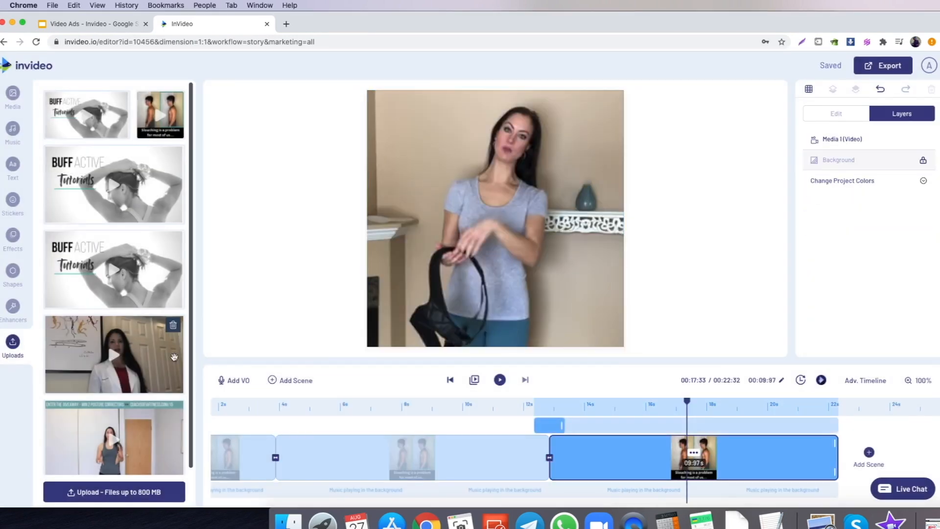
pyautogui.moveTo(174, 357); pyautogui.dragTo(443, 251)
pyautogui.click(414, 345)
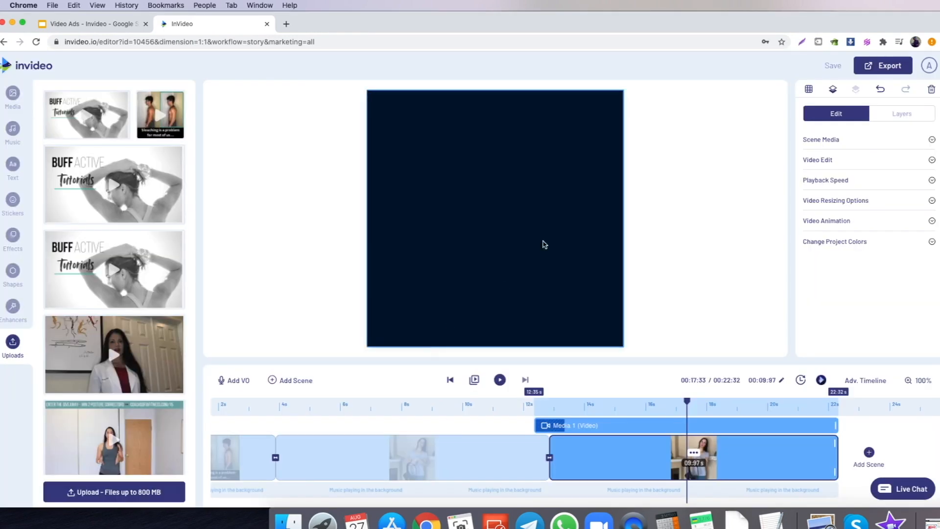
# Open the new clip for trimming and add a short section between the 02:57 and 03:32 marks
pyautogui.click(869, 166)
pyautogui.click(840, 182)
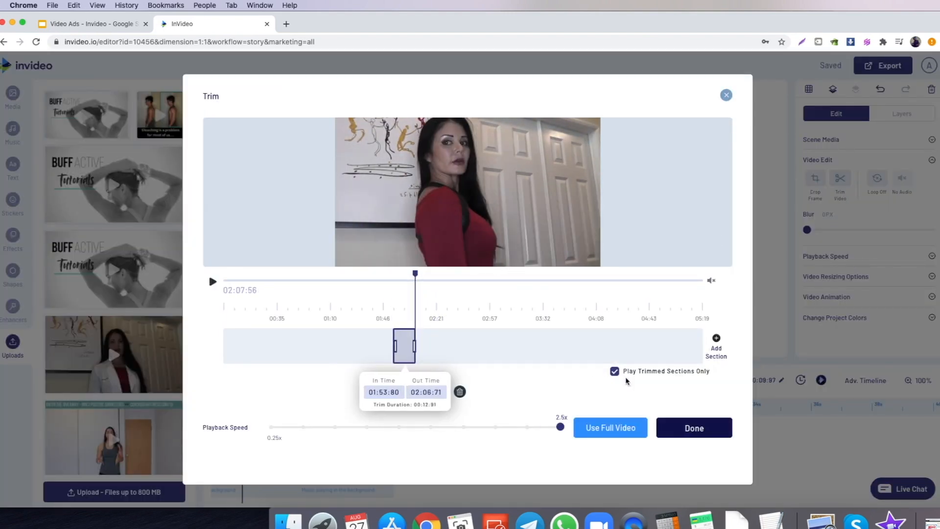
pyautogui.moveTo(414, 274); pyautogui.dragTo(502, 275)
pyautogui.click(715, 347)
pyautogui.moveTo(502, 275); pyautogui.dragTo(543, 274)
pyautogui.moveTo(701, 346); pyautogui.dragTo(547, 345)
pyautogui.click(212, 281)
pyautogui.moveTo(542, 275); pyautogui.dragTo(518, 275)
pyautogui.click(715, 347)
pyautogui.moveTo(545, 346); pyautogui.dragTo(519, 345)
# Set another trimmed section from 03:39:47 to 03:50:01 and play the trimmed sections
pyautogui.moveTo(632, 345); pyautogui.dragTo(553, 346)
pyautogui.moveTo(553, 275); pyautogui.dragTo(570, 275)
pyautogui.moveTo(645, 345); pyautogui.dragTo(572, 346)
pyautogui.moveTo(503, 341); pyautogui.dragTo(505, 341)
pyautogui.click(213, 281)
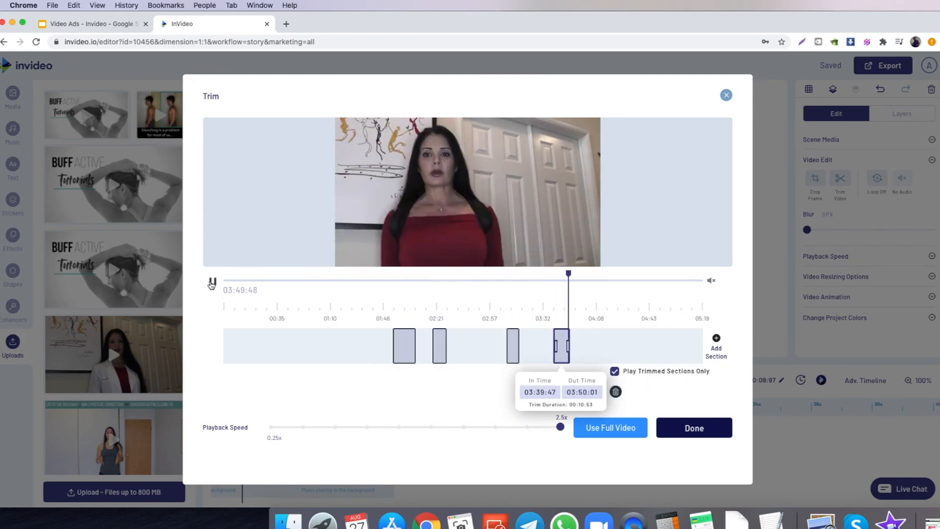
# Add one more short section just after the 04:08 mark, delete the two earliest sections and apply the trim
pyautogui.moveTo(571, 274); pyautogui.dragTo(635, 275)
pyautogui.click(715, 347)
pyautogui.moveTo(700, 345); pyautogui.dragTo(647, 338)
pyautogui.click(404, 345)
pyautogui.click(463, 392)
pyautogui.click(498, 392)
pyautogui.click(693, 427)
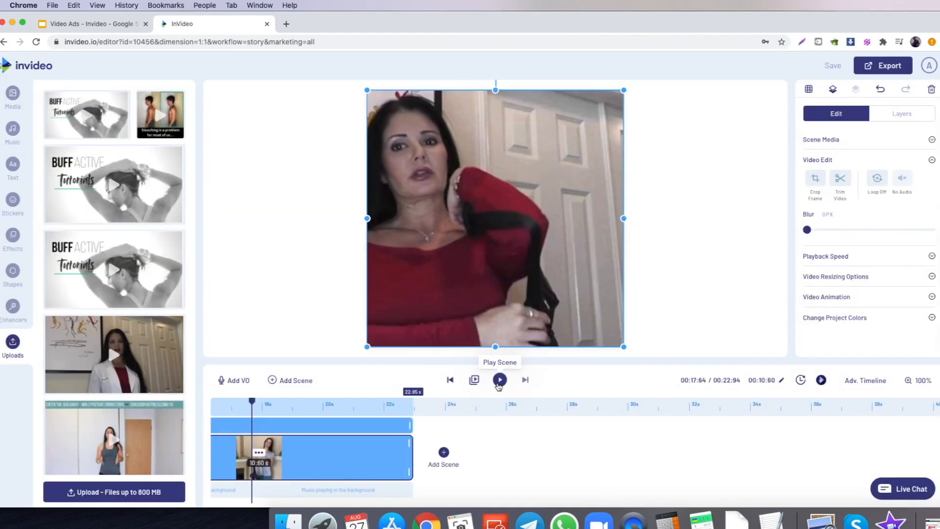
# Play the trimmed scene and switch to the TextEdit notes to read the posture corrector ad copy, then return to the editor
pyautogui.click(498, 384)
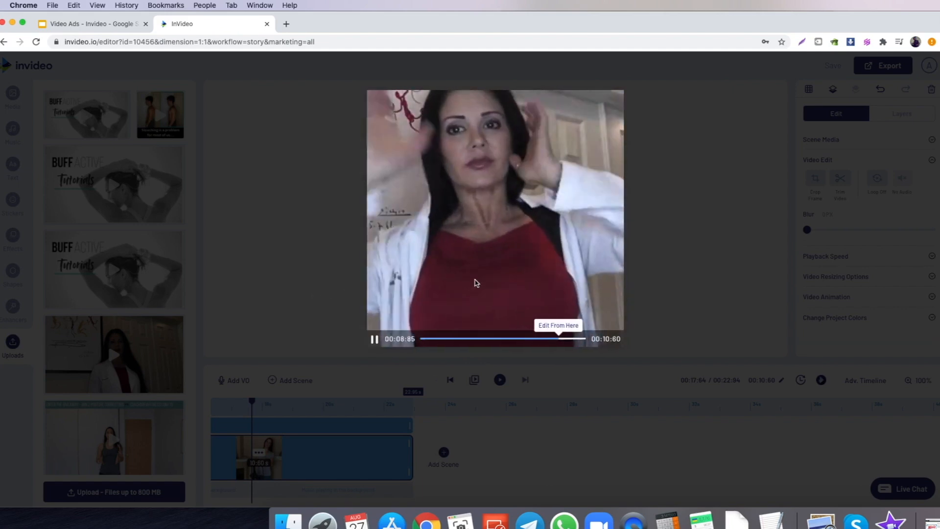
pyautogui.moveTo(939, 124); pyautogui.dragTo(542, 126)
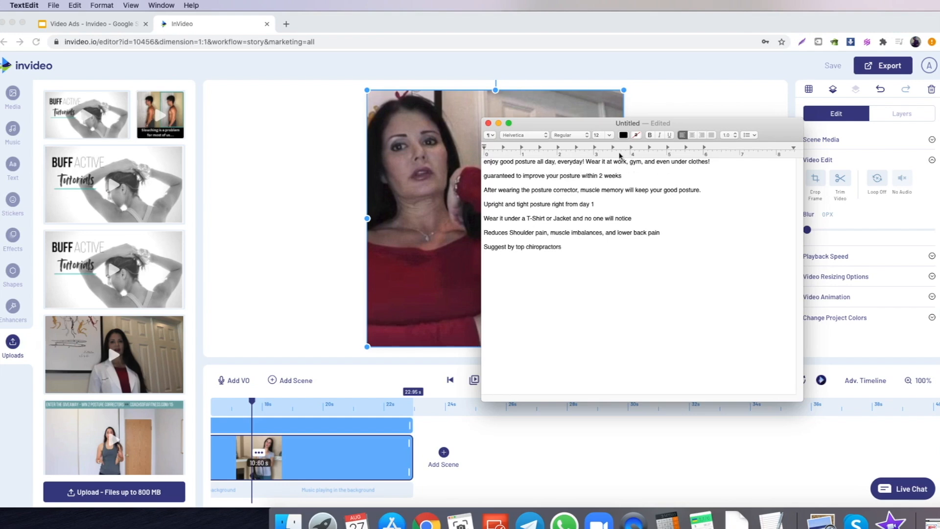
pyautogui.moveTo(542, 129); pyautogui.dragTo(939, 122)
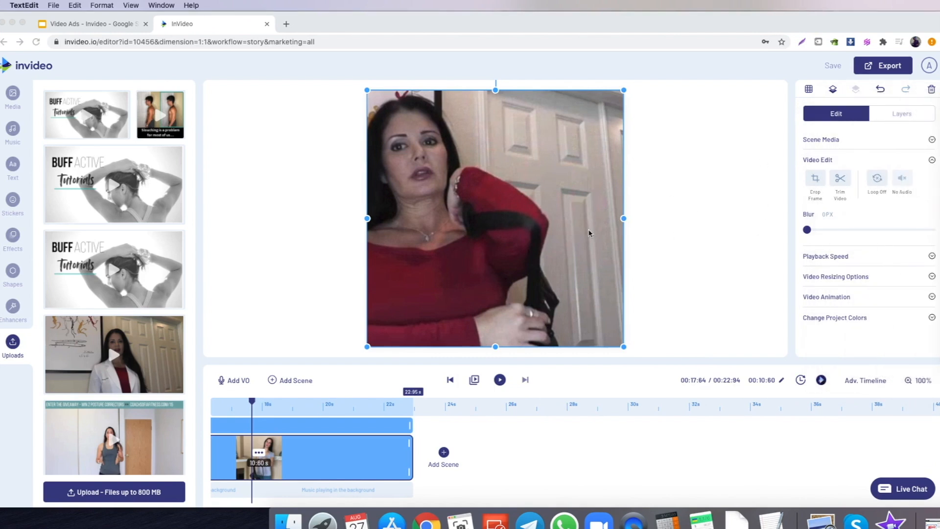
pyautogui.click(282, 254)
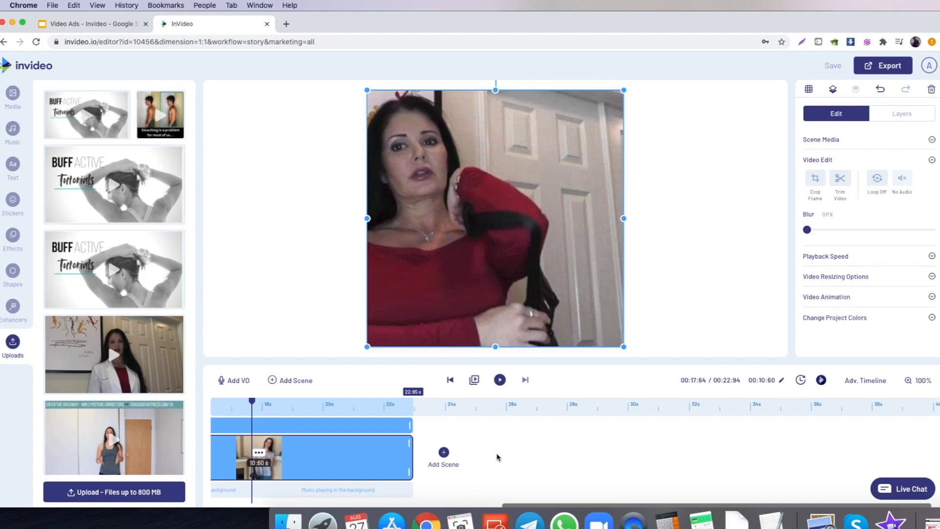
# Add a "Build your own scene" scene with a logo placeholder at the end of the video
pyautogui.click(444, 453)
pyautogui.moveTo(118, 242)
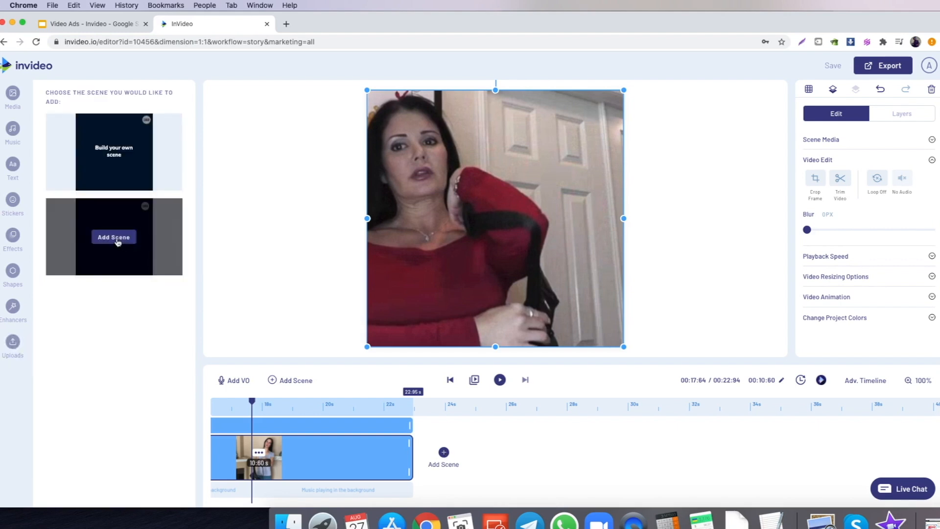
pyautogui.click(117, 235)
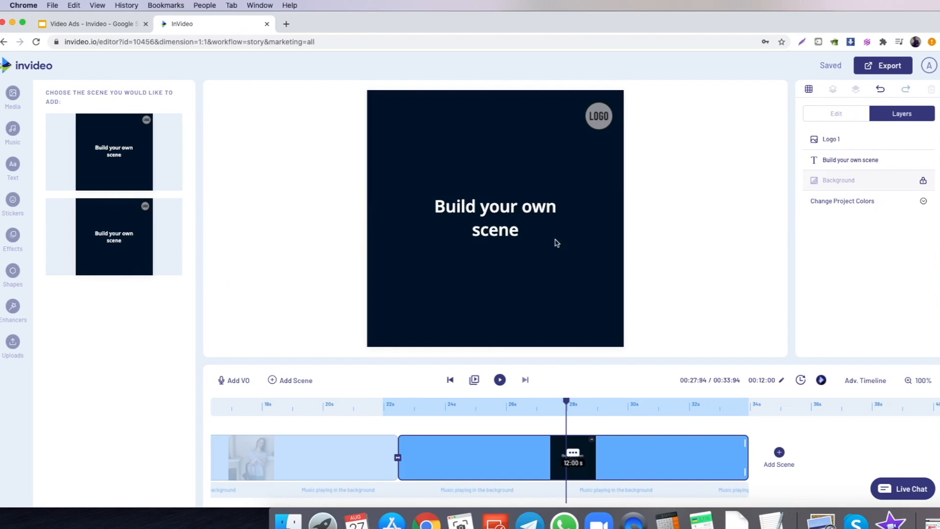
# Move the logo placeholder to the horizontal centre above the text and enlarge it
pyautogui.click(598, 120)
pyautogui.moveTo(599, 121); pyautogui.dragTo(532, 117)
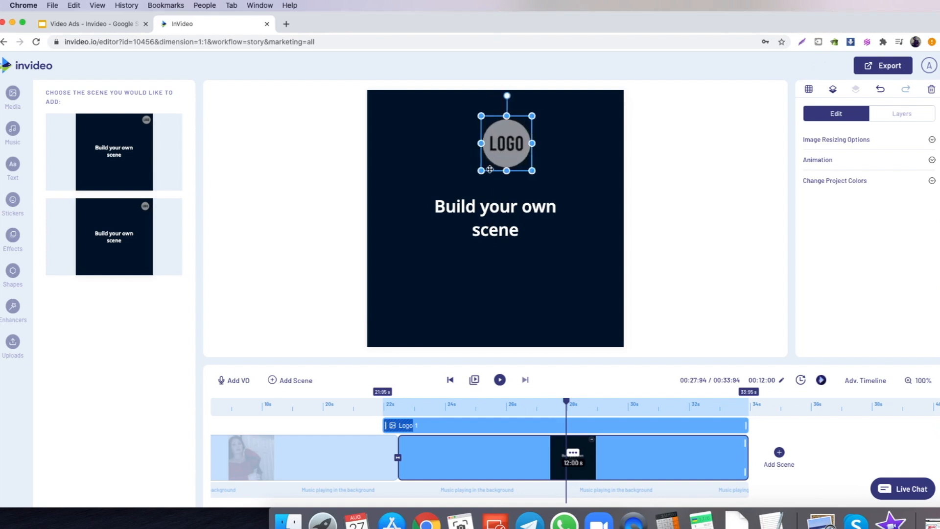
pyautogui.moveTo(482, 170); pyautogui.dragTo(501, 161)
pyautogui.click(480, 210)
pyautogui.tripleClick(480, 210)
pyautogui.write('www.')
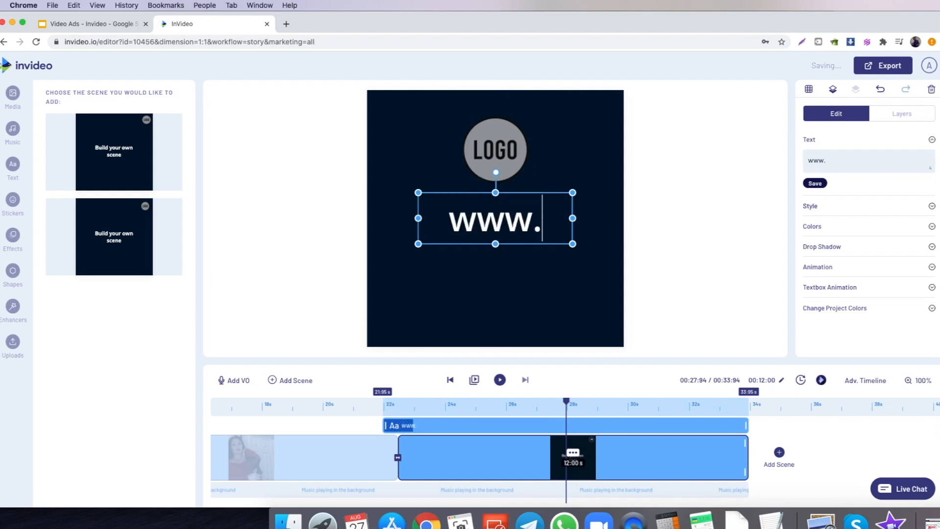
pyautogui.write('mystore.com')
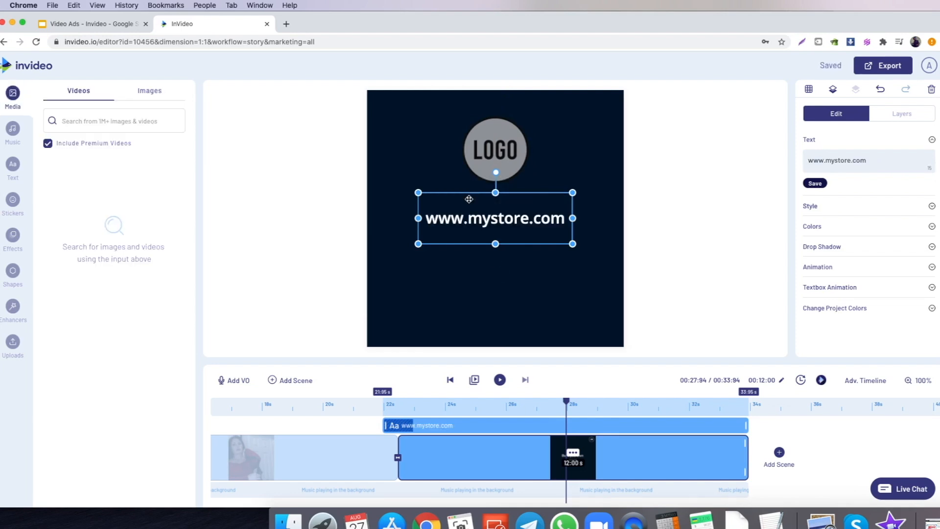
pyautogui.moveTo(487, 230); pyautogui.dragTo(492, 217)
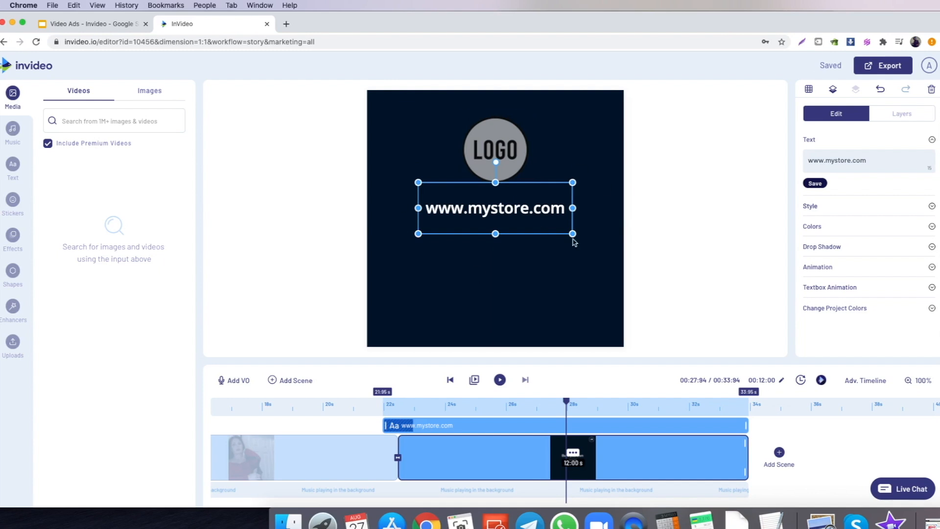
# Search the stickers for "Order Now" and add the orange one with the shopping cart to the scene
pyautogui.click(18, 206)
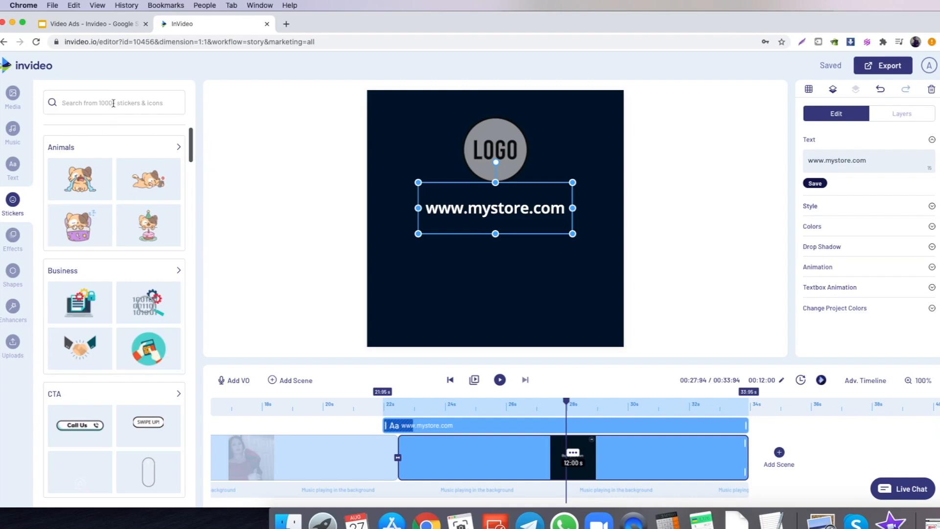
pyautogui.click(113, 103)
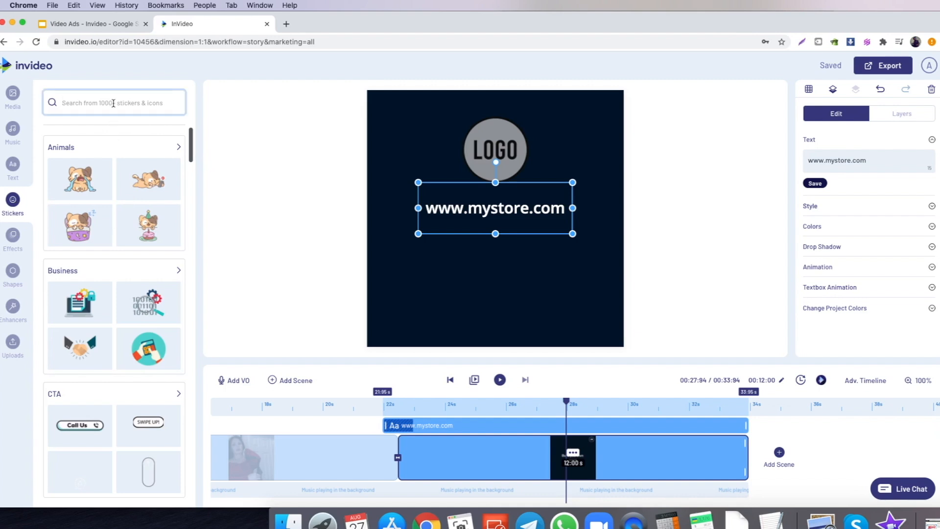
pyautogui.write('order')
pyautogui.press('Return')
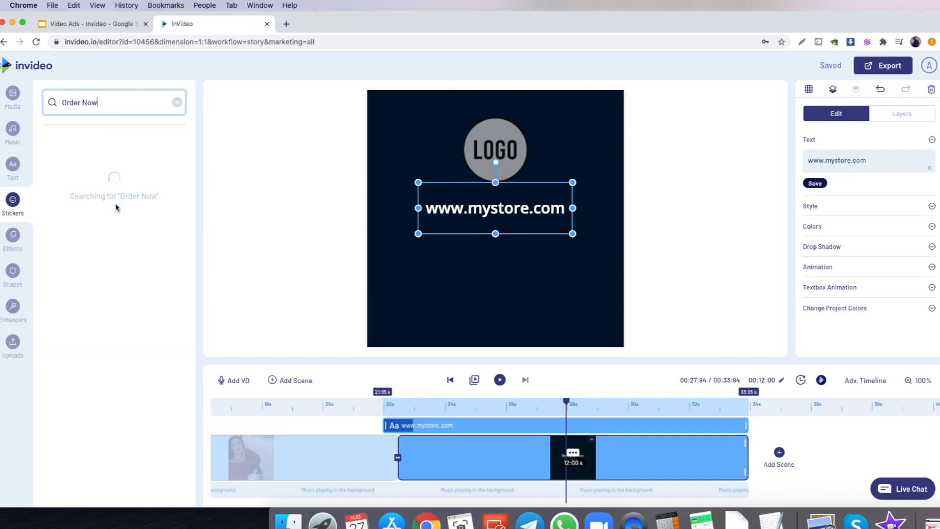
pyautogui.click(78, 202)
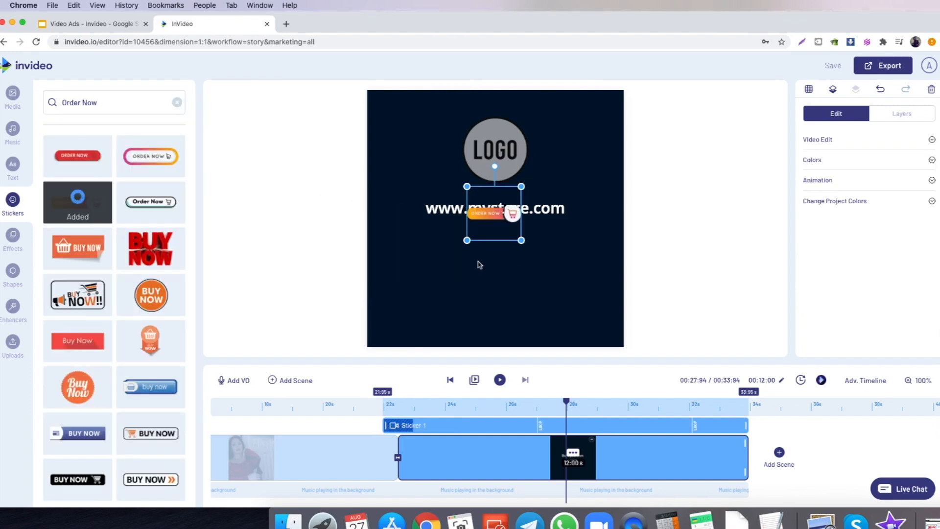
# Enlarge the Order Now sticker to about the width of the web address and centre it beneath the text
pyautogui.moveTo(473, 243); pyautogui.dragTo(360, 295)
pyautogui.click(540, 314)
pyautogui.click(515, 311)
pyautogui.moveTo(518, 318); pyautogui.dragTo(528, 329)
pyautogui.moveTo(453, 274); pyautogui.dragTo(492, 275)
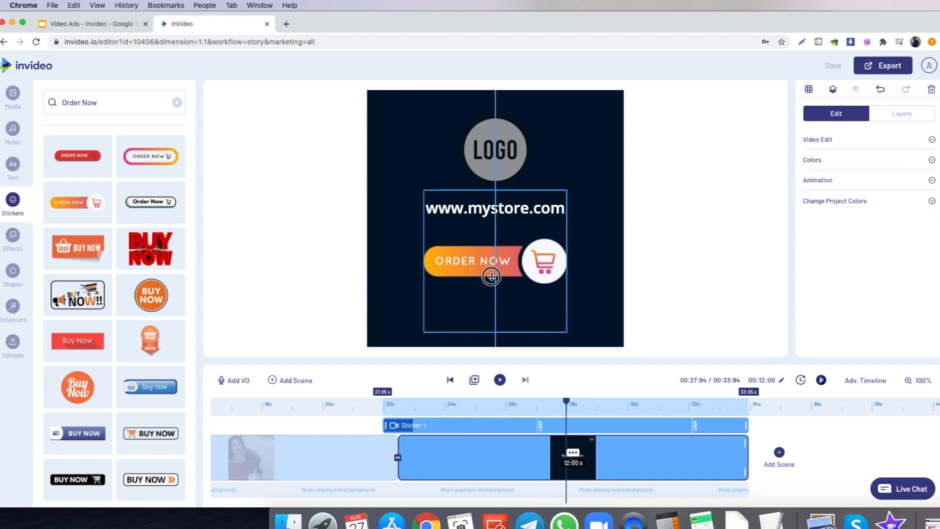
# Shorten the closing scene to 04:01 s
pyautogui.click(533, 171)
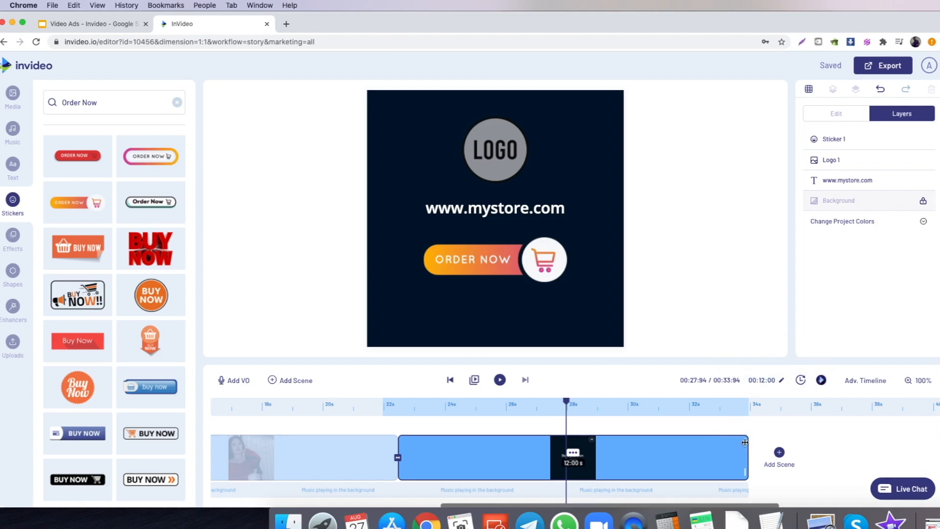
pyautogui.moveTo(745, 440); pyautogui.dragTo(502, 441)
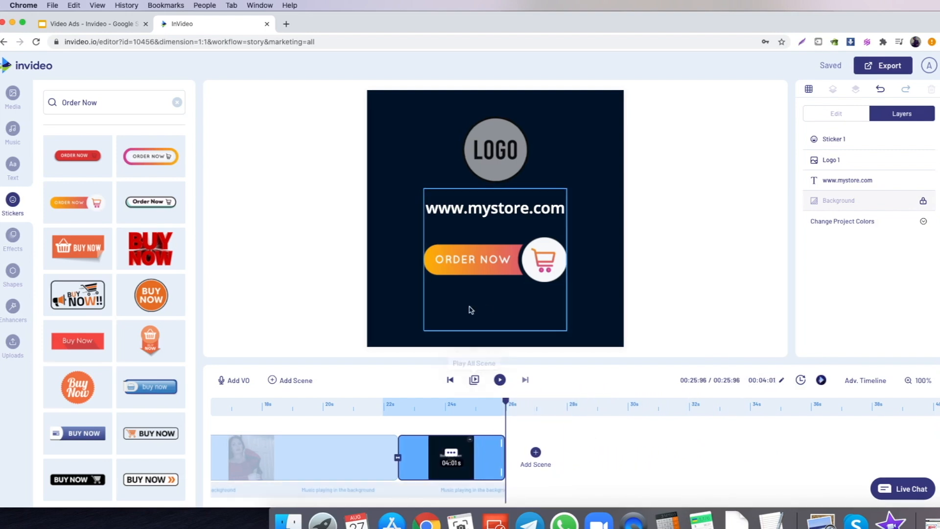
pyautogui.click(488, 209)
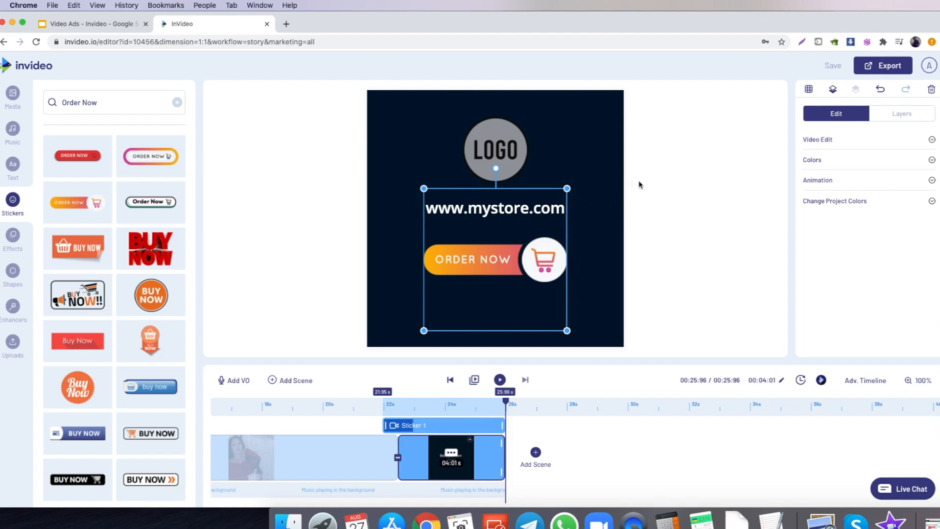
pyautogui.click(895, 113)
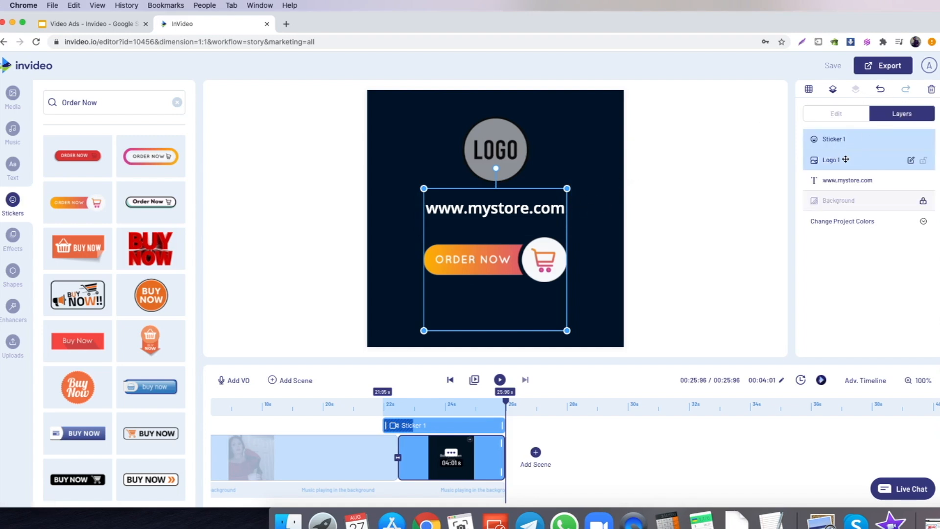
pyautogui.click(843, 180)
pyautogui.click(836, 113)
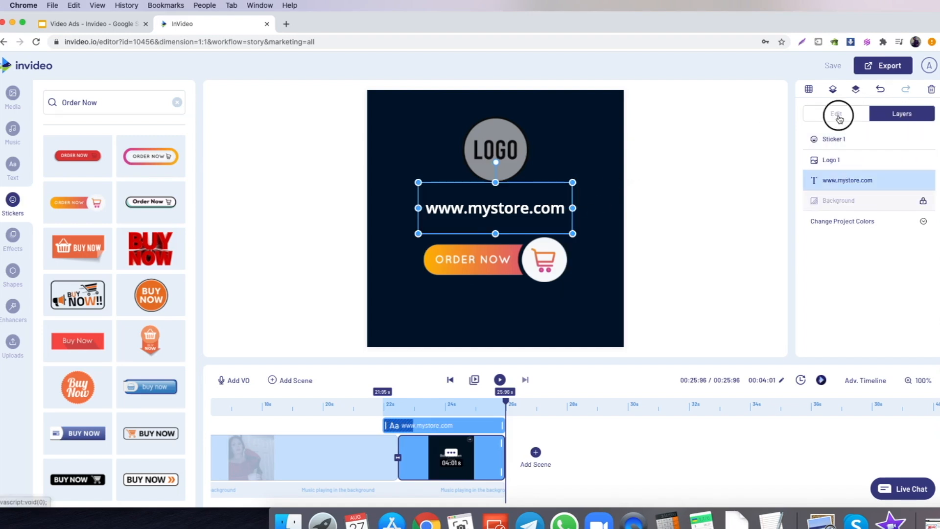
pyautogui.click(858, 267)
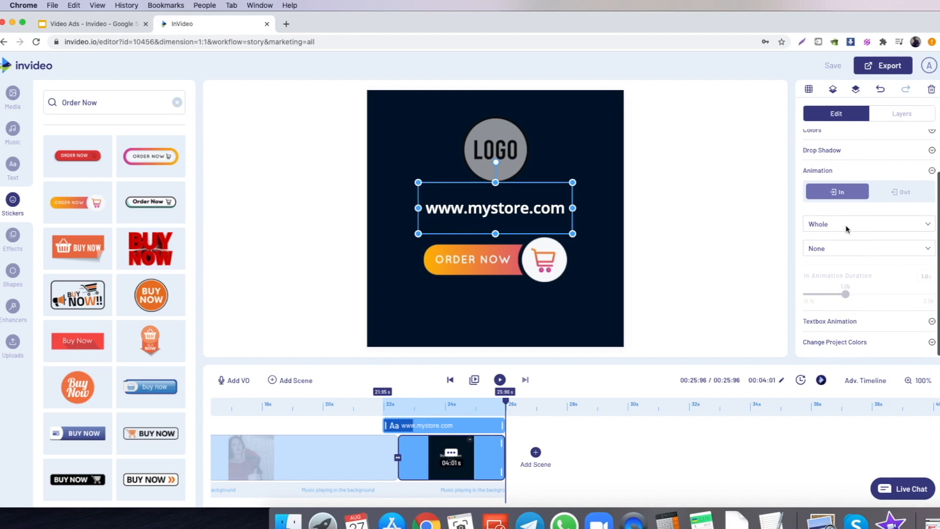
pyautogui.click(859, 224)
pyautogui.click(848, 194)
pyautogui.click(844, 225)
pyautogui.click(844, 225)
pyautogui.click(840, 248)
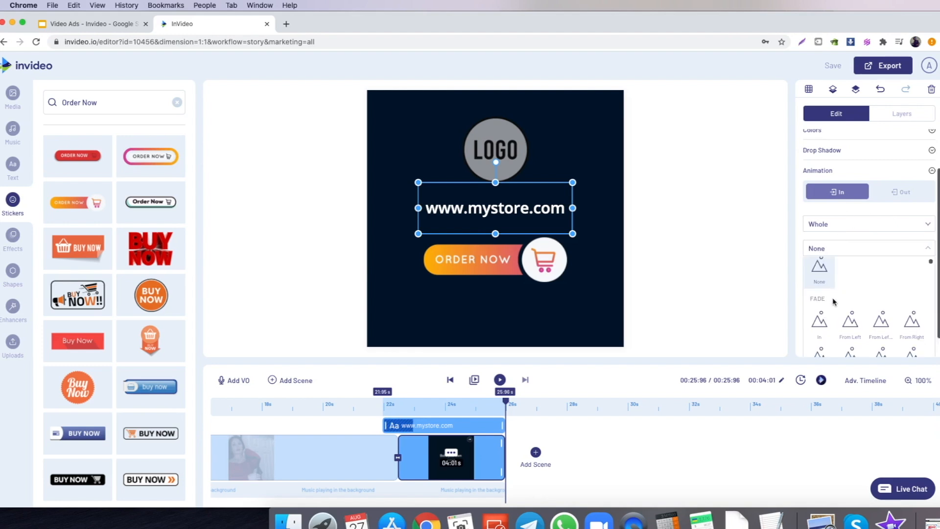
pyautogui.click(819, 323)
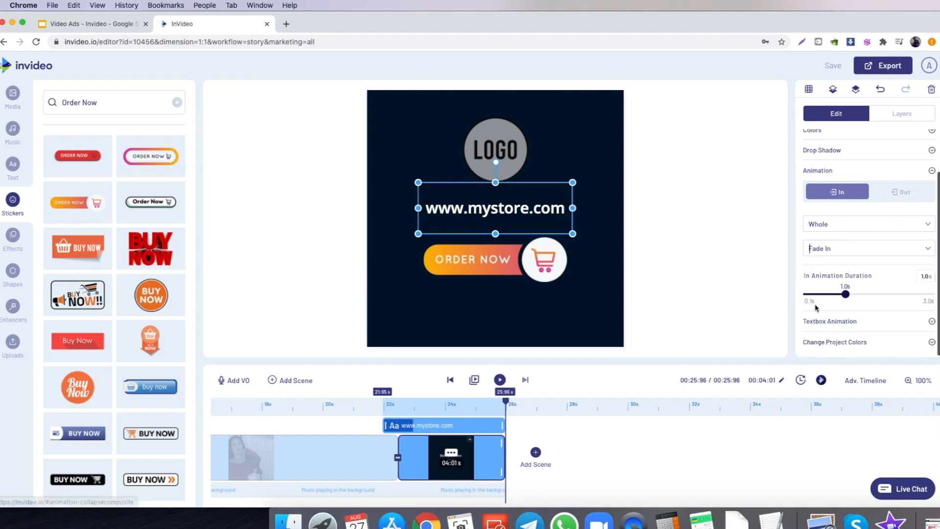
pyautogui.click(501, 381)
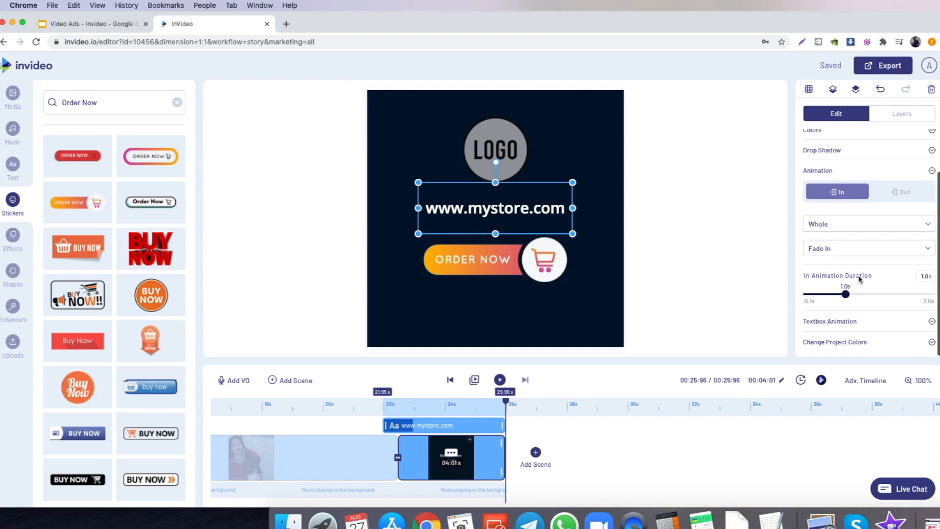
# Give the web address's textbox a Fade In entrance animation lasting 2.0 s and play the scene
pyautogui.click(865, 170)
pyautogui.click(838, 243)
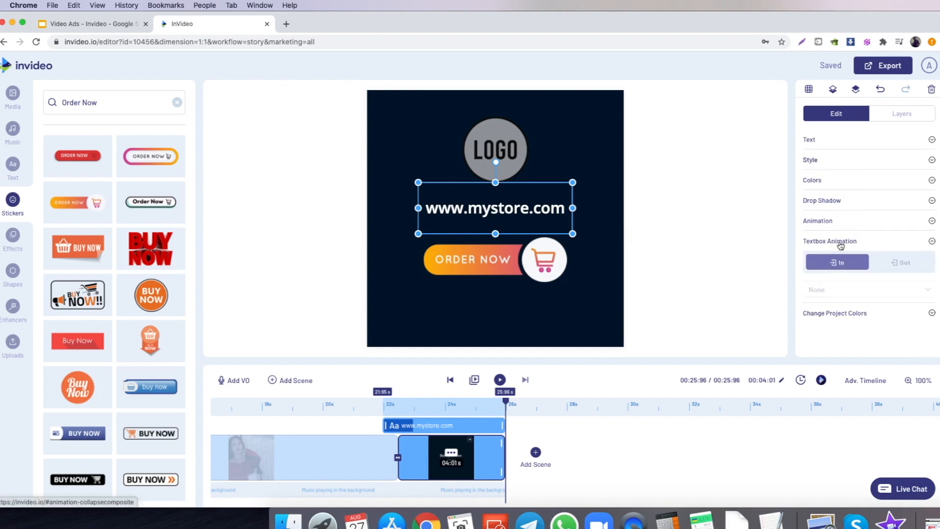
pyautogui.scroll(-1, 873, 251)
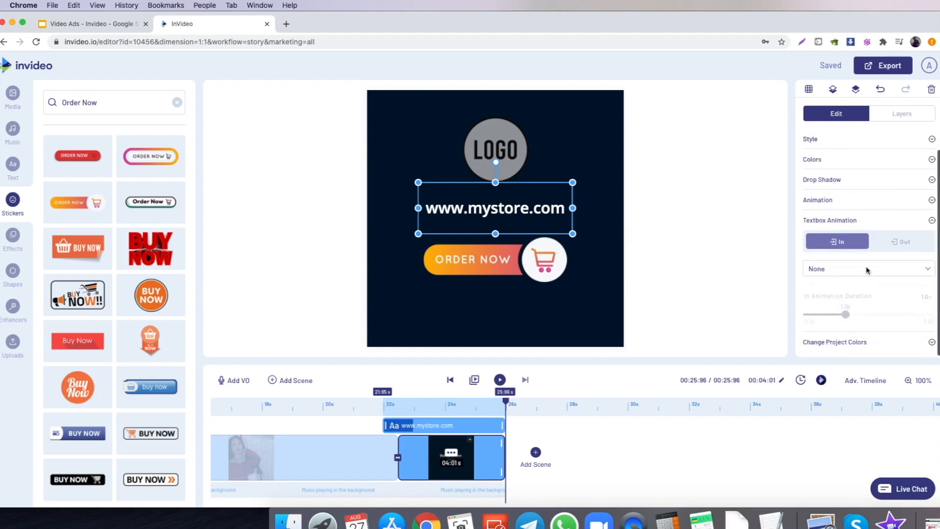
pyautogui.click(865, 270)
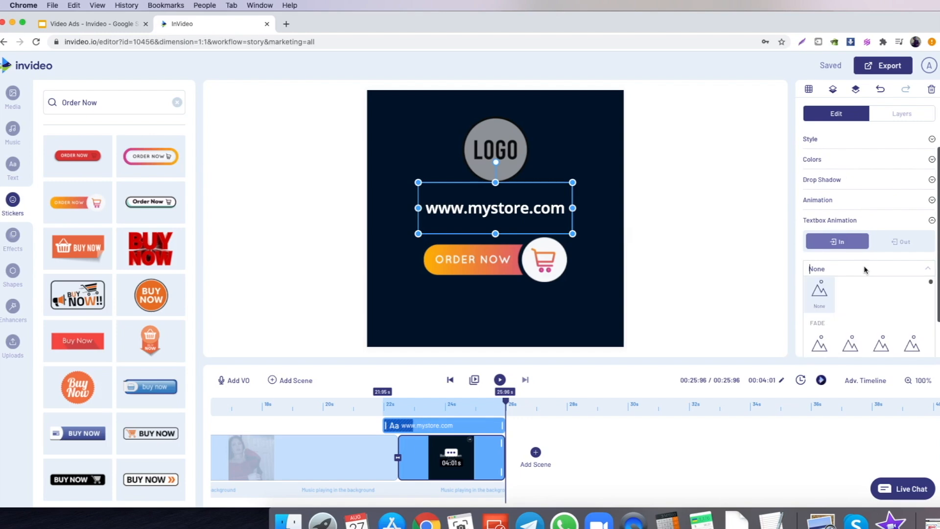
pyautogui.click(818, 343)
pyautogui.click(500, 380)
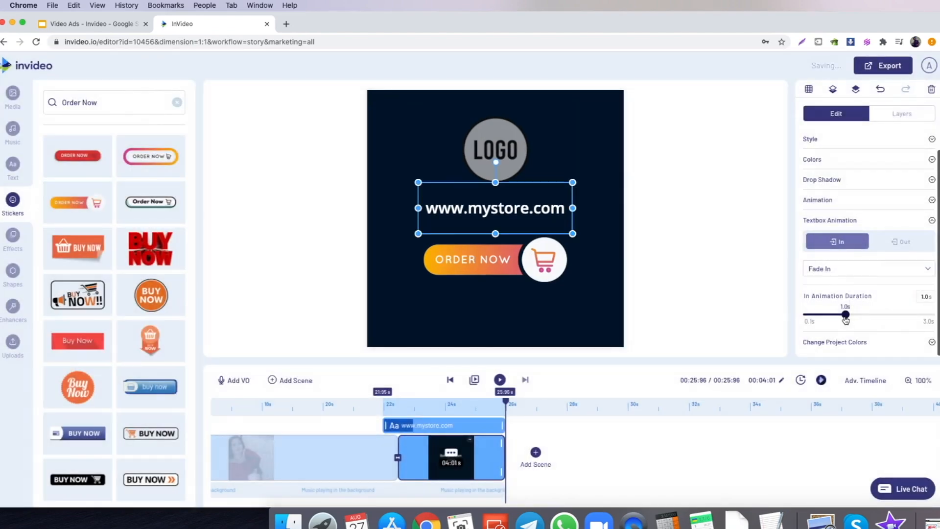
pyautogui.moveTo(846, 319); pyautogui.dragTo(889, 317)
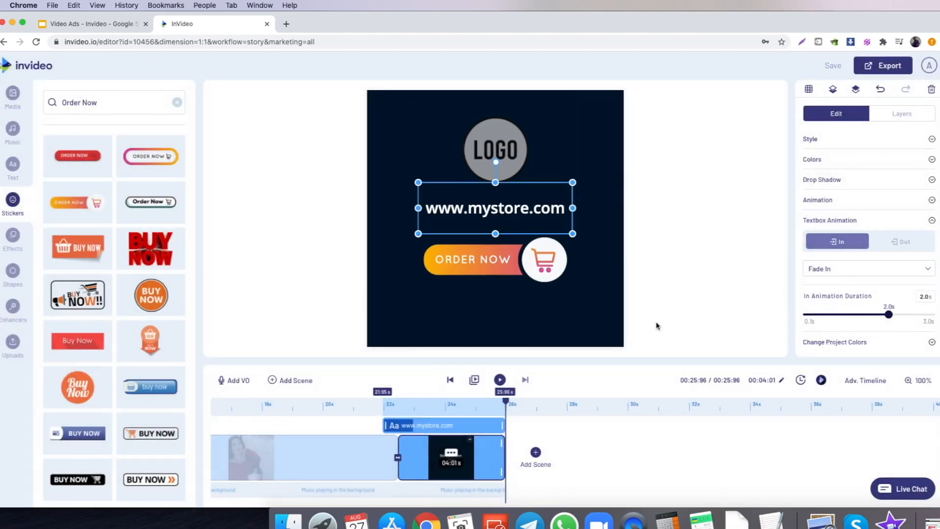
pyautogui.click(500, 380)
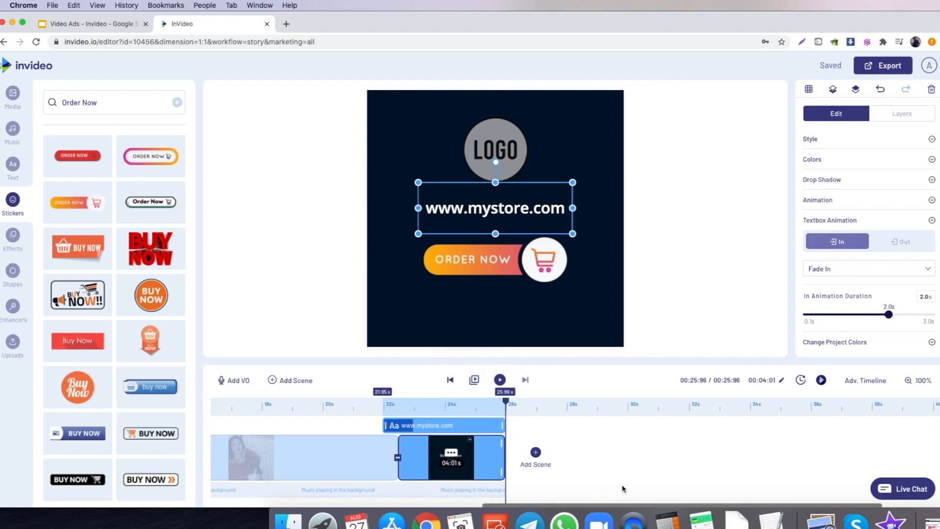
# Switch to the TextEdit notes, copy the line beginning "enjoy good posture all day, everyday!", and return to the video editor
pyautogui.moveTo(698, 506); pyautogui.dragTo(412, 493)
pyautogui.press('super+Tab')
pyautogui.moveTo(501, 191); pyautogui.dragTo(543, 73)
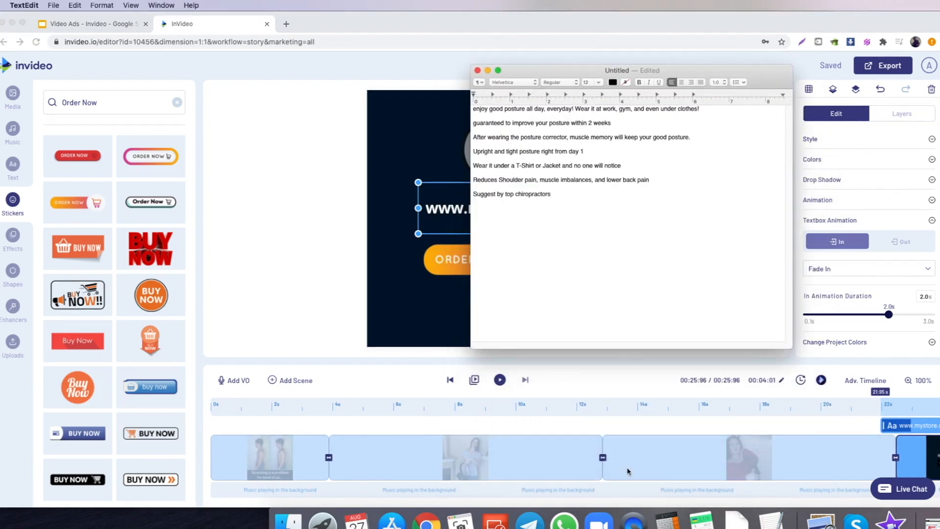
pyautogui.press('super+Tab')
# Add the Classic "BE BRAVE TAKE RISKS" text style to the second scene
pyautogui.click(404, 456)
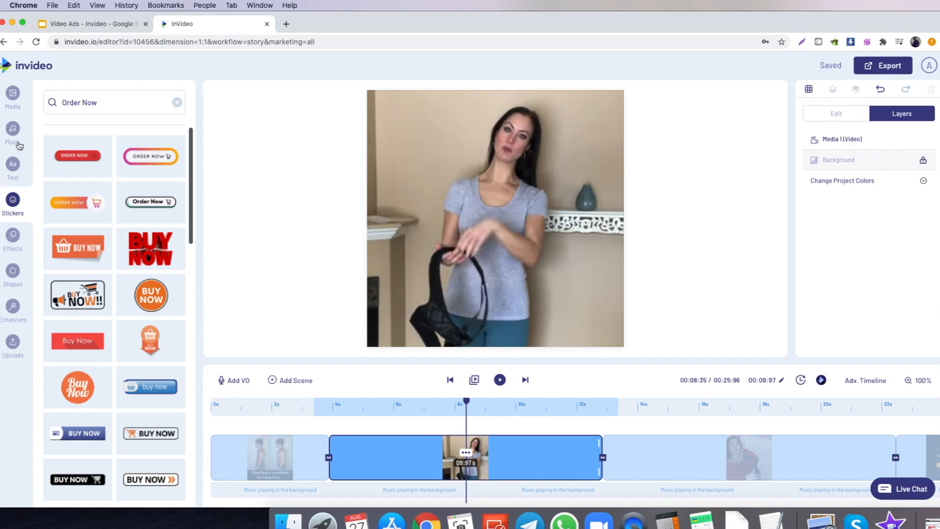
pyautogui.click(11, 173)
pyautogui.moveTo(102, 335)
pyautogui.scroll(-5, 102, 335)
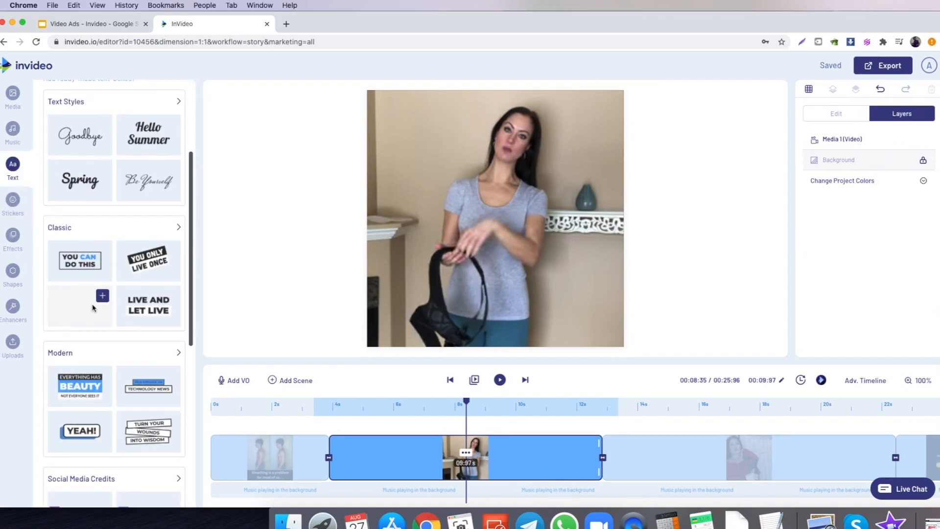
pyautogui.scroll(-2, 67, 296)
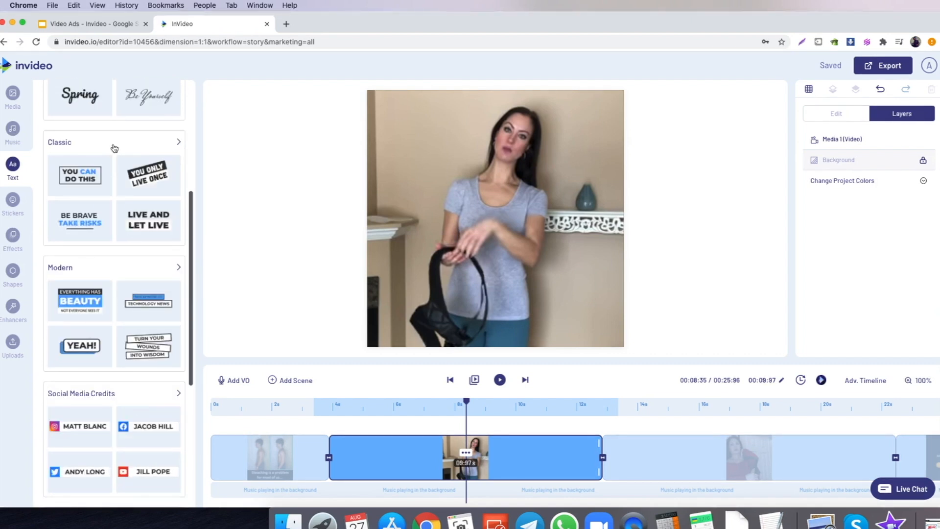
pyautogui.click(156, 143)
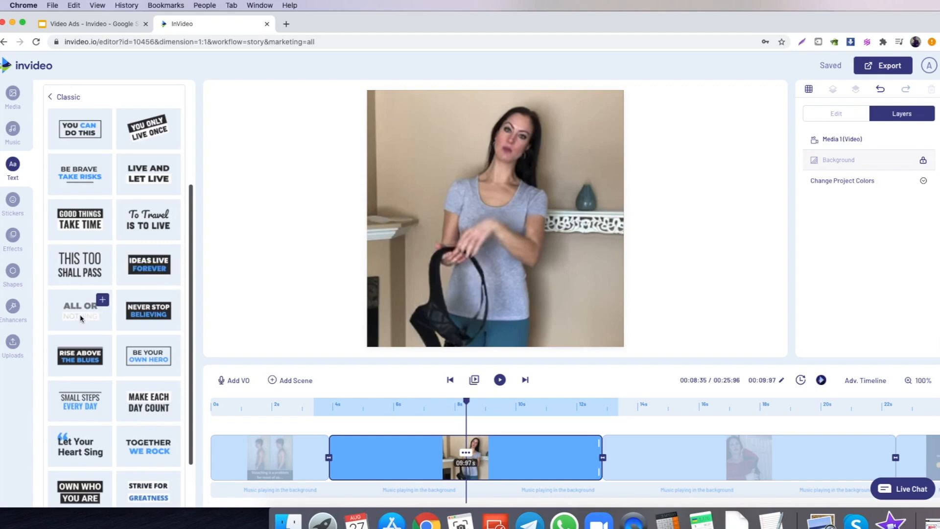
pyautogui.click(95, 326)
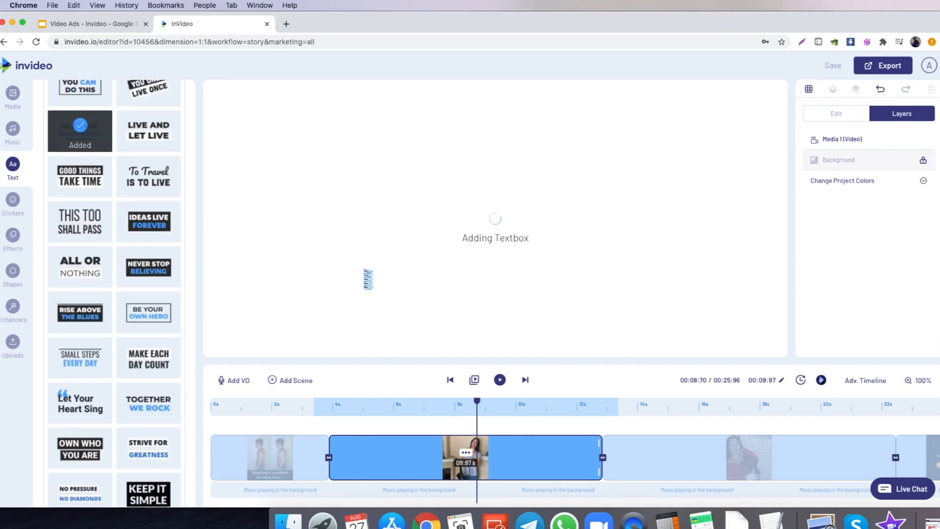
# Widen the "BE BRAVE TAKE RISKS" textbox to nearly the frame's width and centre it along the lower edge of the frame
pyautogui.moveTo(486, 297); pyautogui.dragTo(390, 297)
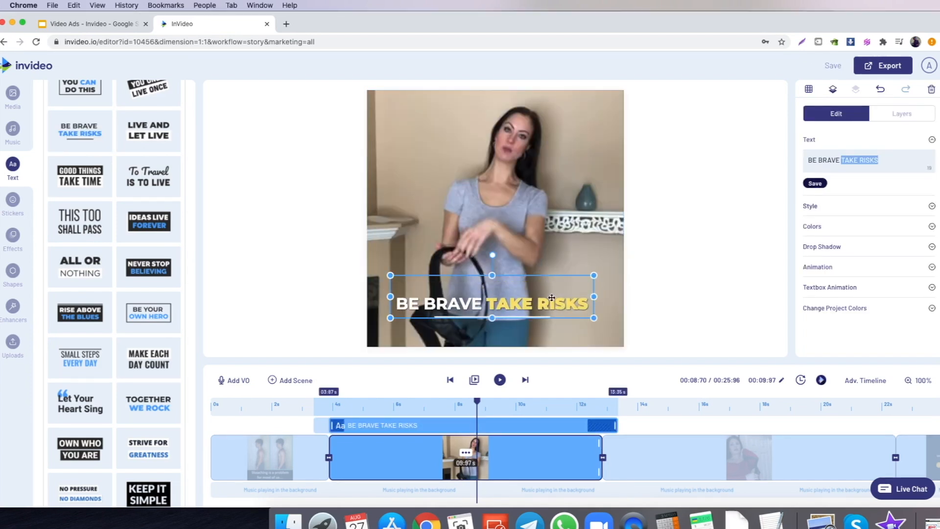
pyautogui.moveTo(593, 297); pyautogui.dragTo(608, 296)
pyautogui.moveTo(487, 299); pyautogui.dragTo(485, 301)
pyautogui.moveTo(503, 299); pyautogui.dragTo(485, 314)
# Replace the textbox's text with "Enjoy good posture all day, every day! Wear it at work, gym, and even under clothes!"
pyautogui.doubleClick(467, 322)
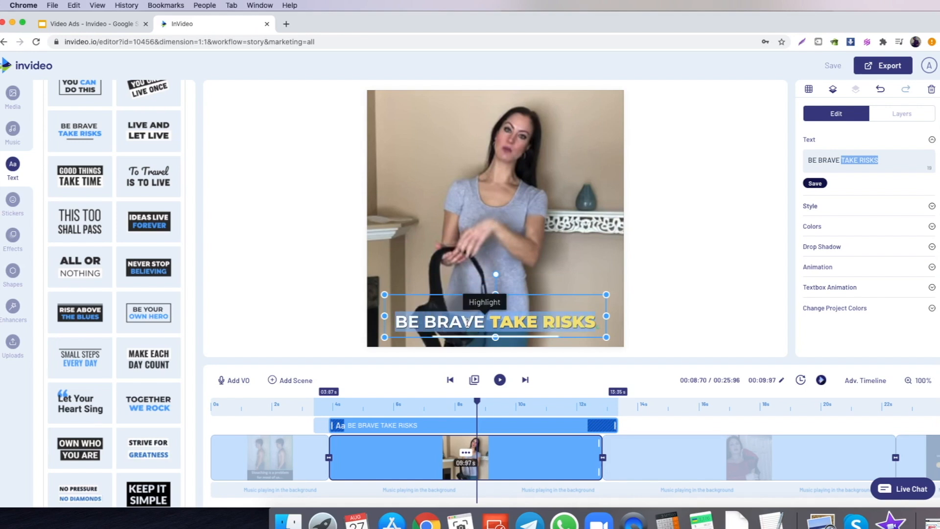
pyautogui.write('enjoy good posture all day, everyday! Wear it at work, gym, and even under clothes!')
pyautogui.moveTo(560, 304)
pyautogui.click(564, 345)
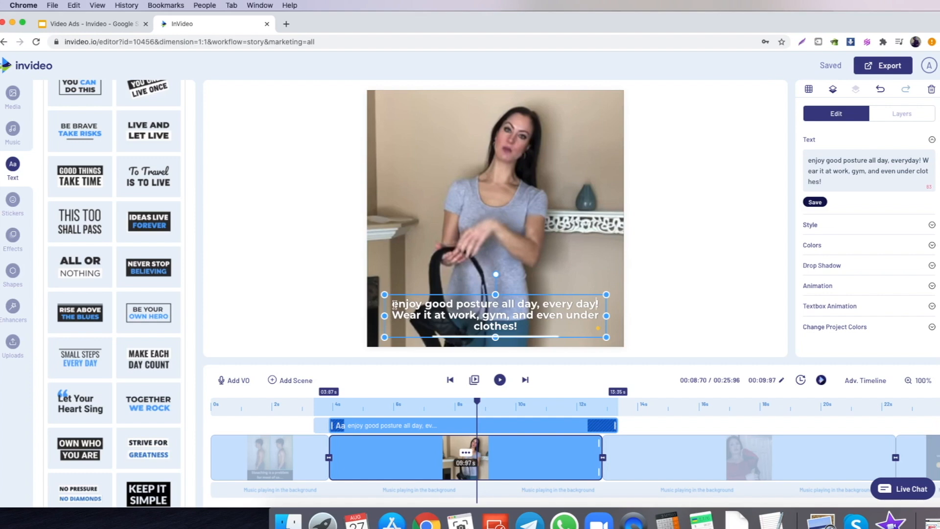
pyautogui.moveTo(396, 305)
pyautogui.click(446, 322)
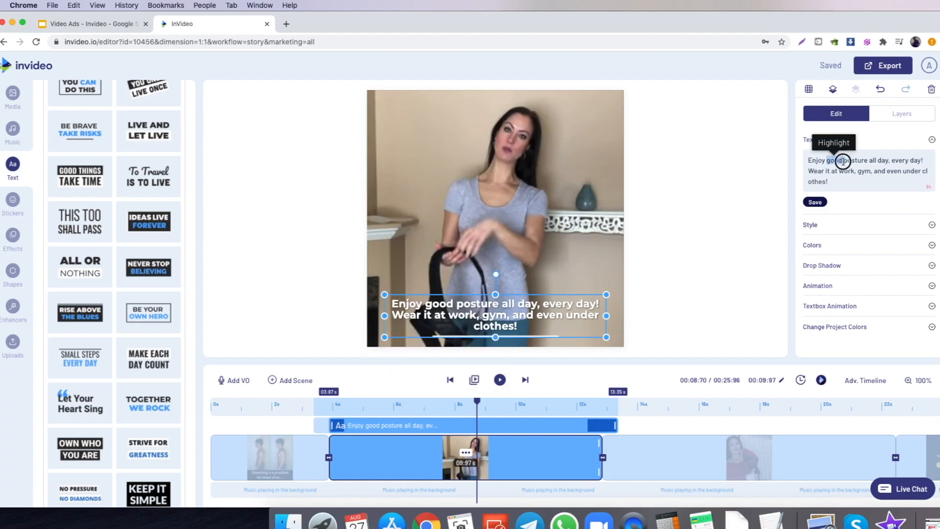
# Highlight the words "good posture", "work", "gym" and "under clothes!" in the second scene's caption
pyautogui.moveTo(827, 161); pyautogui.dragTo(867, 160)
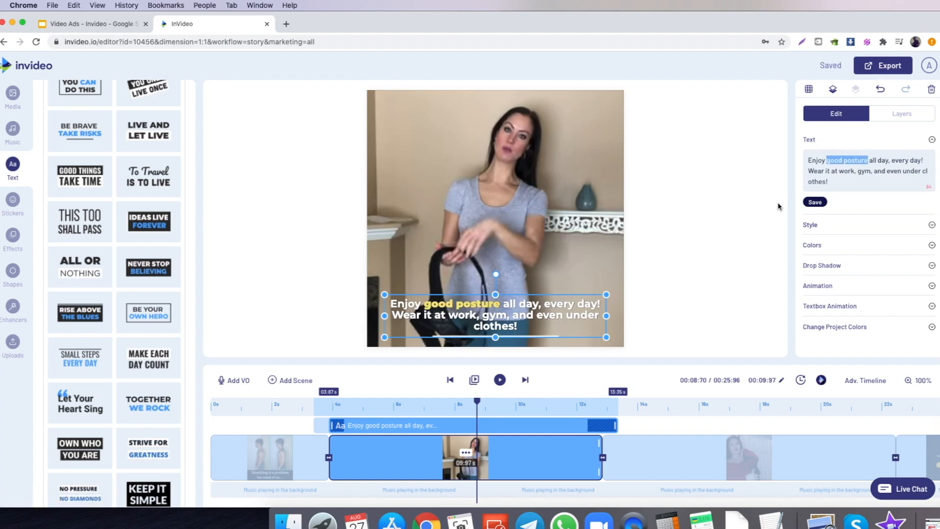
pyautogui.moveTo(840, 171); pyautogui.dragTo(855, 171)
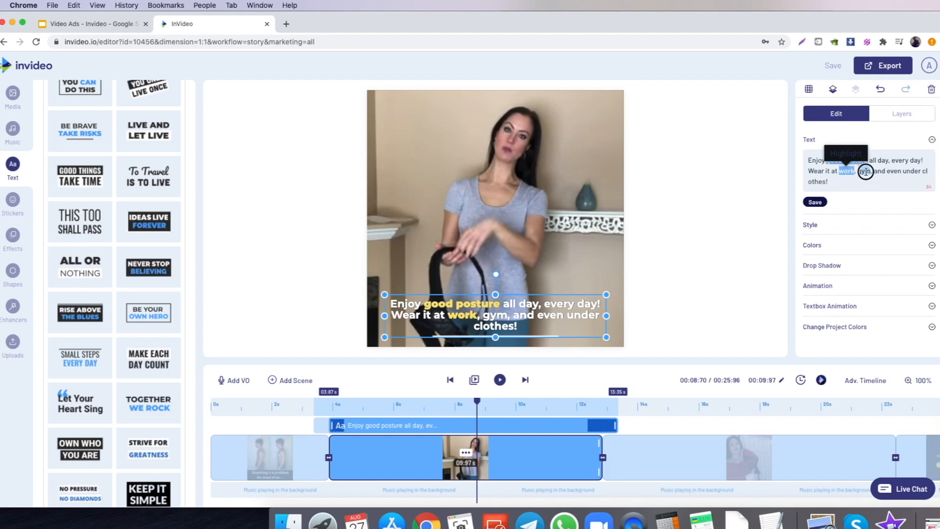
pyautogui.doubleClick(865, 171)
pyautogui.click(912, 170)
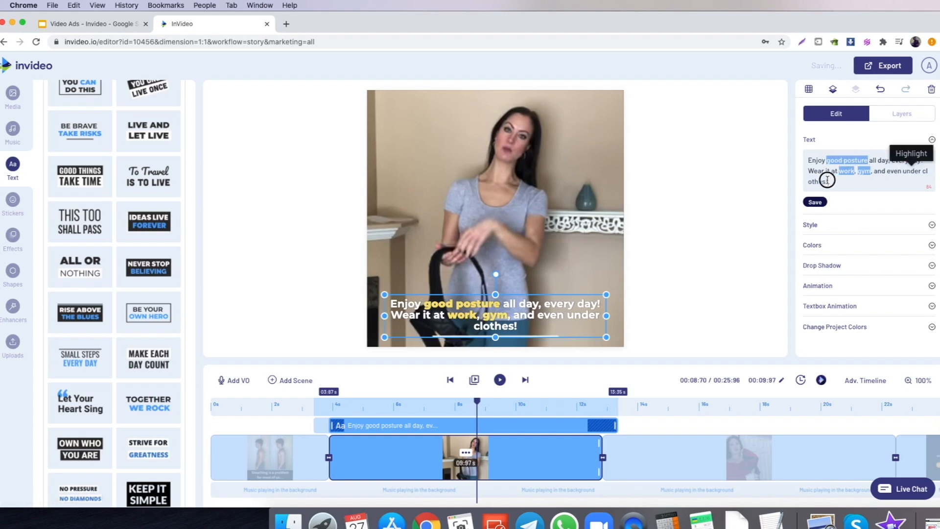
pyautogui.moveTo(824, 182); pyautogui.dragTo(831, 180)
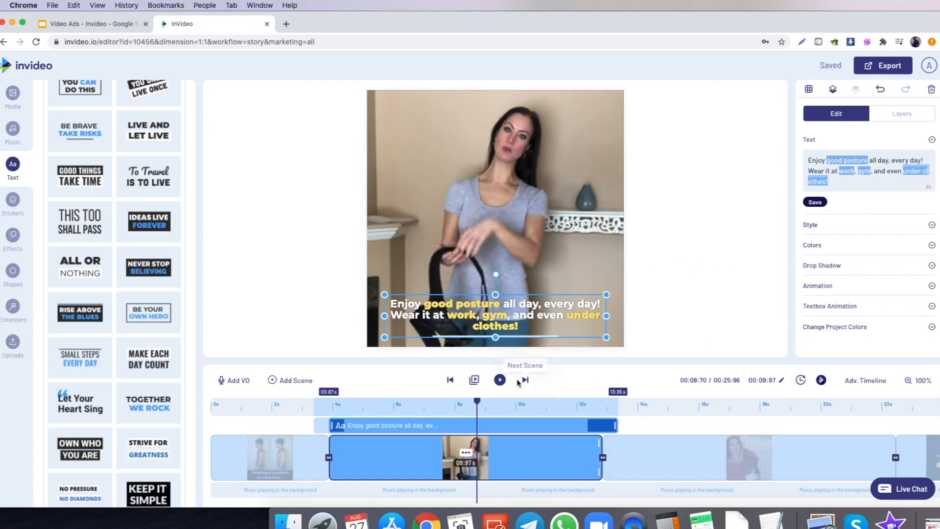
# Make the second scene's caption box taller so its text becomes larger, playing the scene before and after the change
pyautogui.click(498, 380)
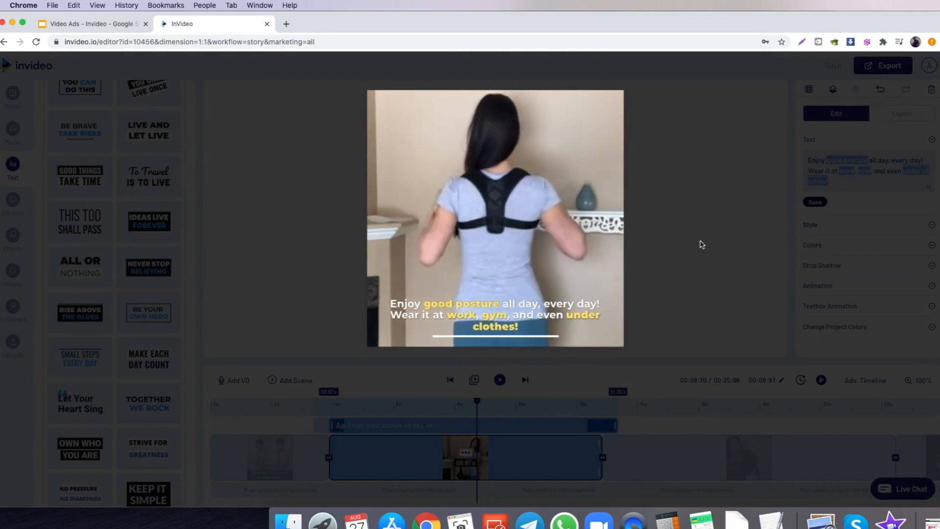
pyautogui.click(689, 276)
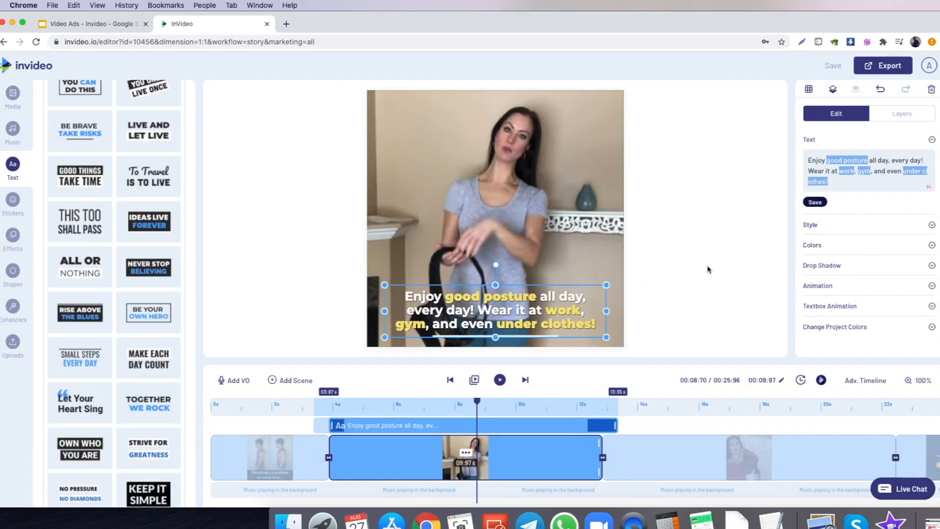
pyautogui.click(499, 380)
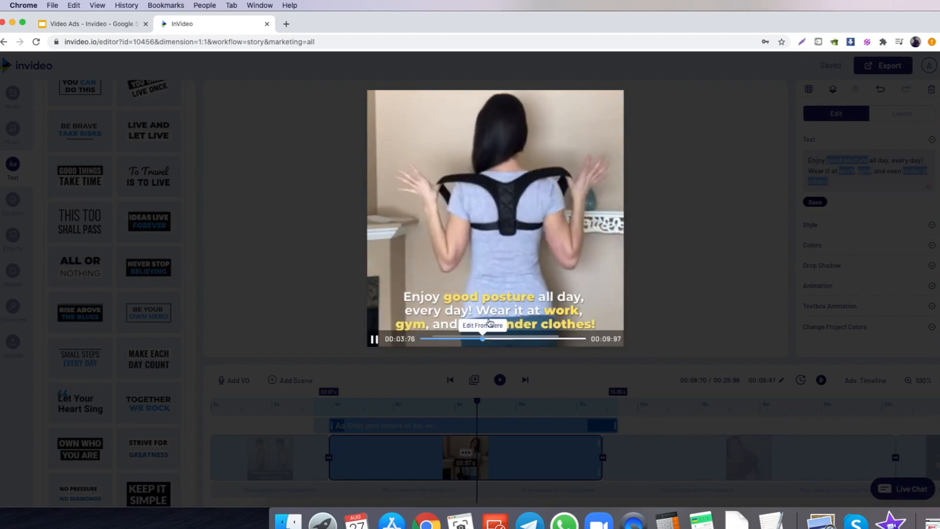
pyautogui.click(628, 281)
# Change the caption's highlight colour to a bright sky blue and keep its main text colour white (#ffffff)
pyautogui.click(840, 224)
pyautogui.click(862, 180)
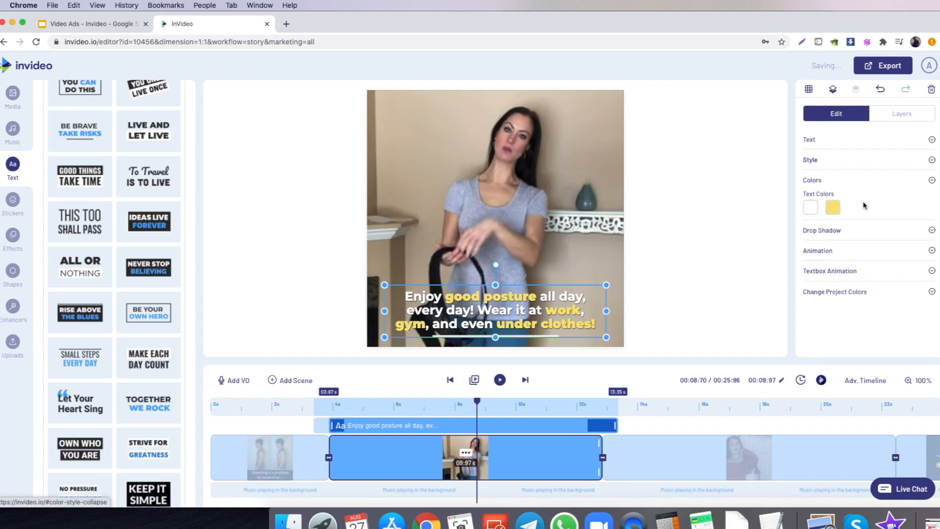
pyautogui.scroll(-1, 806, 188)
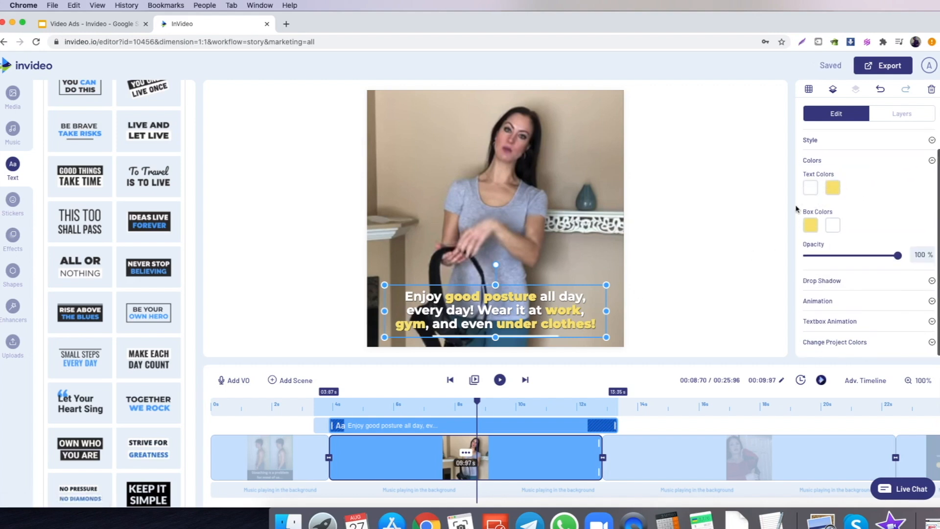
pyautogui.click(811, 188)
pyautogui.moveTo(819, 235); pyautogui.dragTo(804, 200)
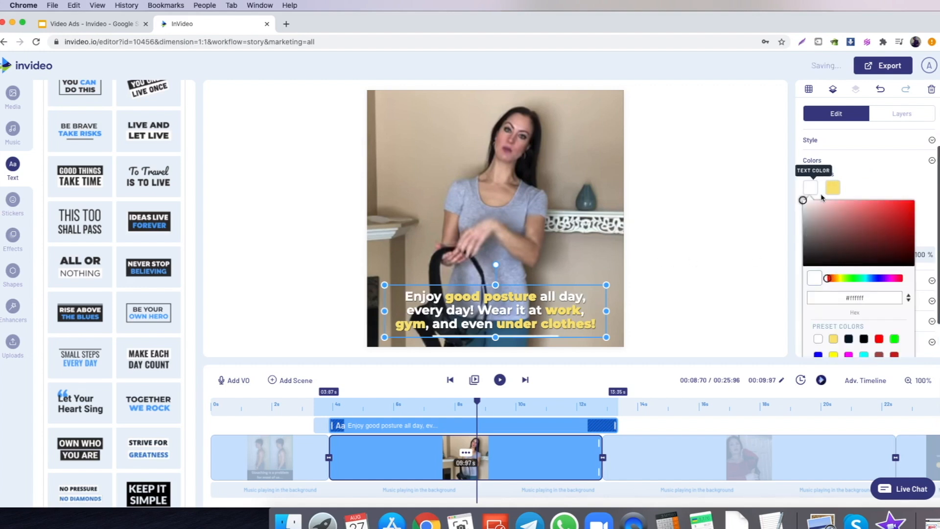
pyautogui.click(832, 190)
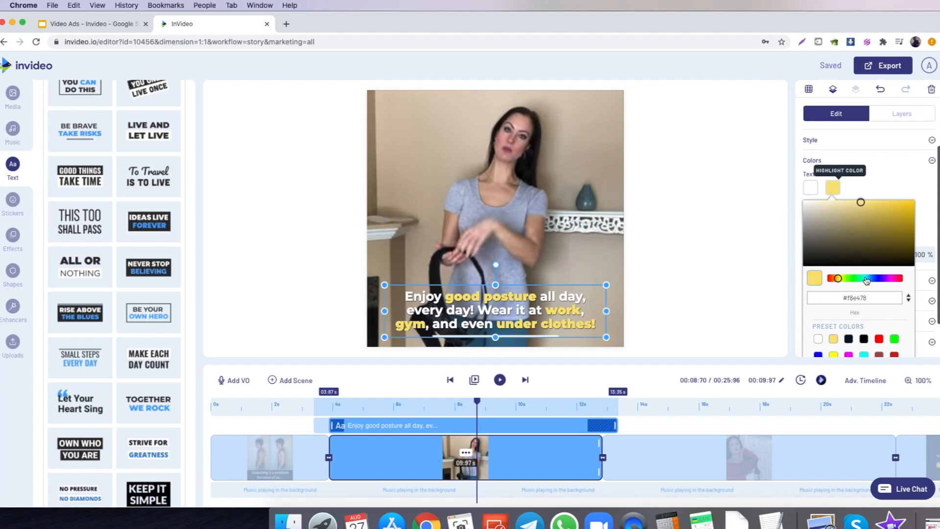
pyautogui.click(867, 280)
pyautogui.click(893, 197)
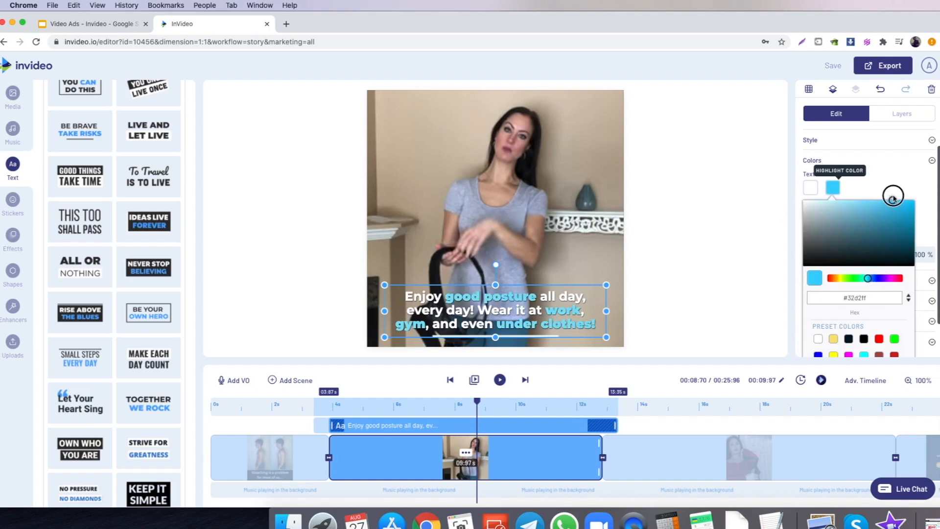
pyautogui.click(833, 188)
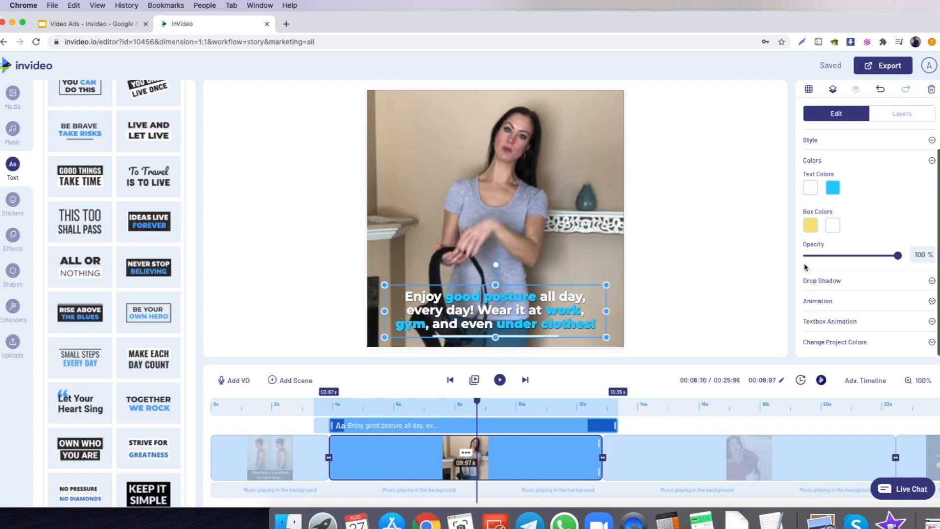
pyautogui.click(930, 160)
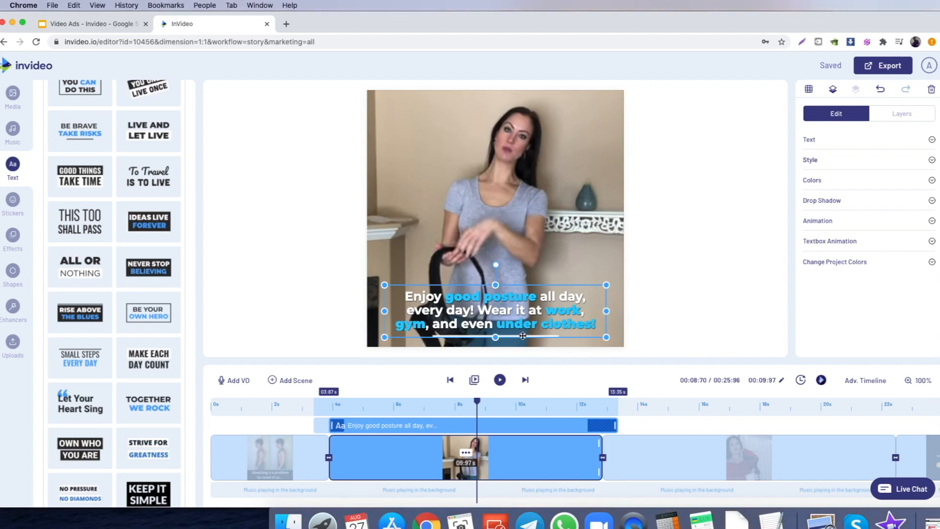
# Copy the second scene's caption and paste it into the third scene
pyautogui.press('super+c')
pyautogui.click(689, 457)
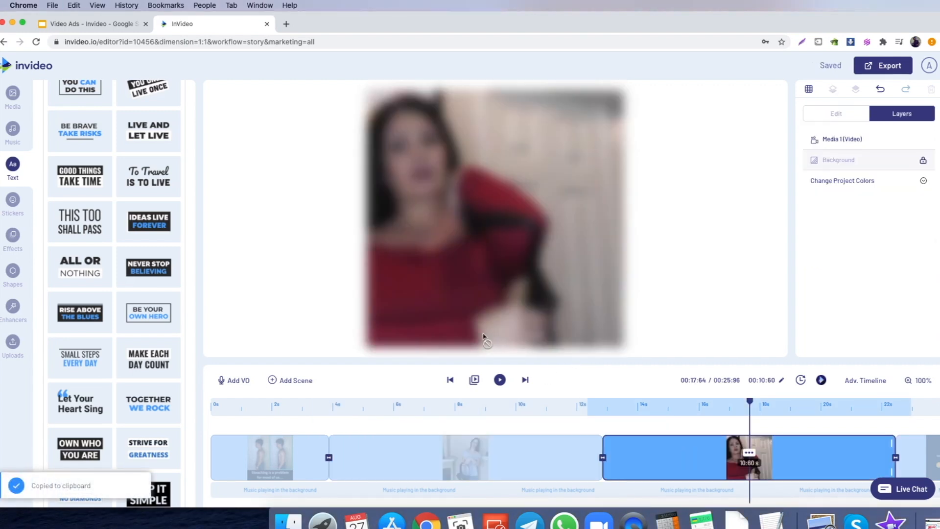
pyautogui.press('super+v')
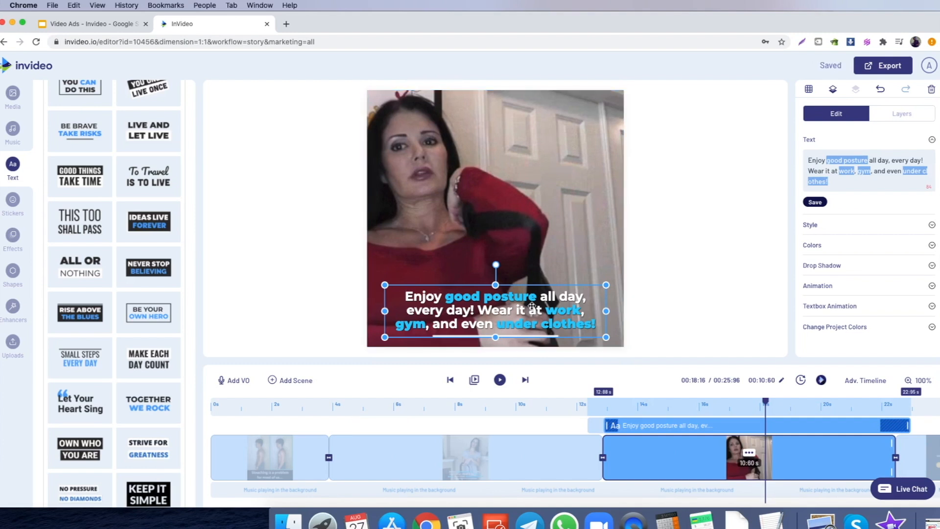
# Replace the pasted caption's text with the TextEdit line "Wear it under a T-Shirt or Jacket and no one will notice"
pyautogui.press('super+Tab')
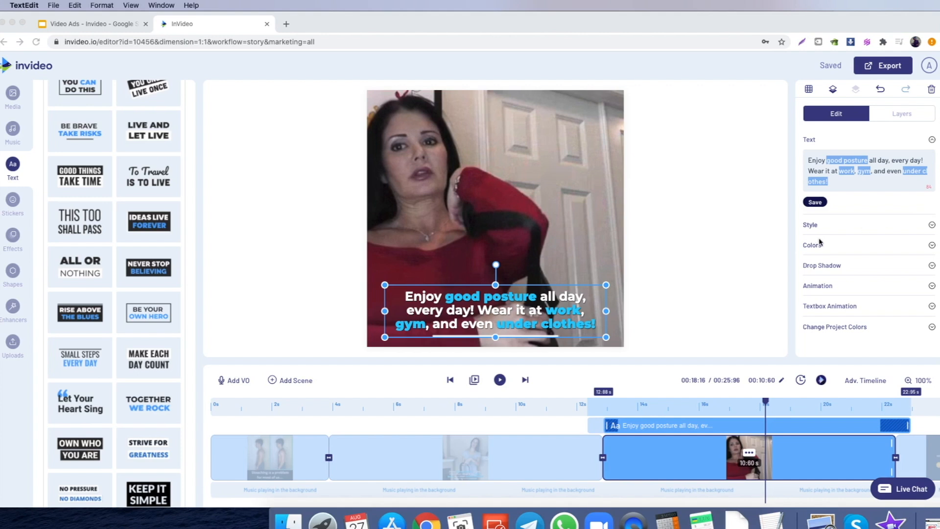
pyautogui.click(464, 307)
pyautogui.doubleClick(460, 309)
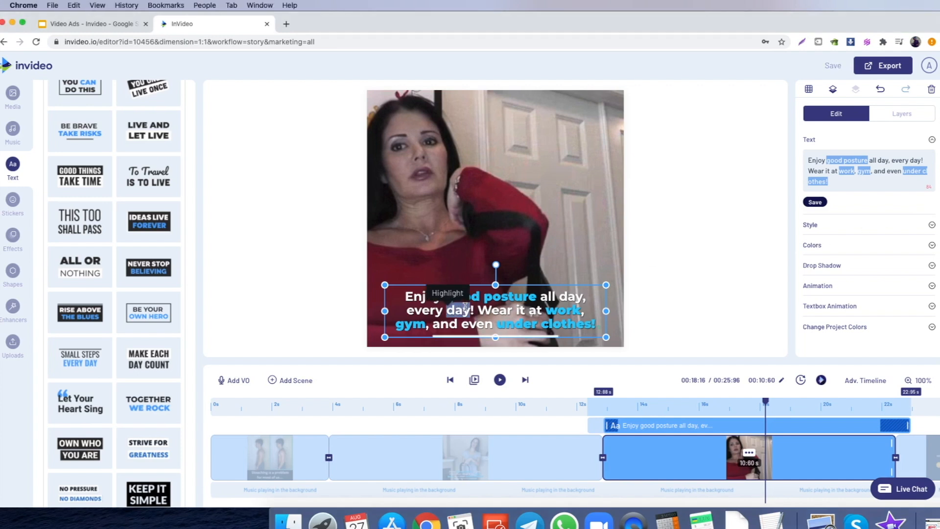
pyautogui.press('super+a')
pyautogui.press('super+v')
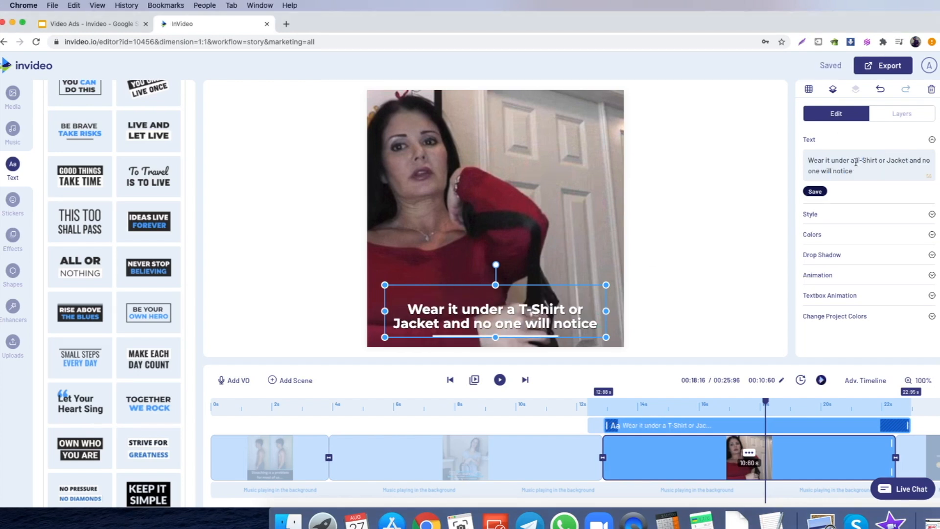
# Highlight "T-Shirt" and "Jacket" in the third scene's caption and play the scene
pyautogui.doubleClick(857, 160)
pyautogui.click(861, 145)
pyautogui.doubleClick(897, 160)
pyautogui.click(887, 147)
pyautogui.click(672, 291)
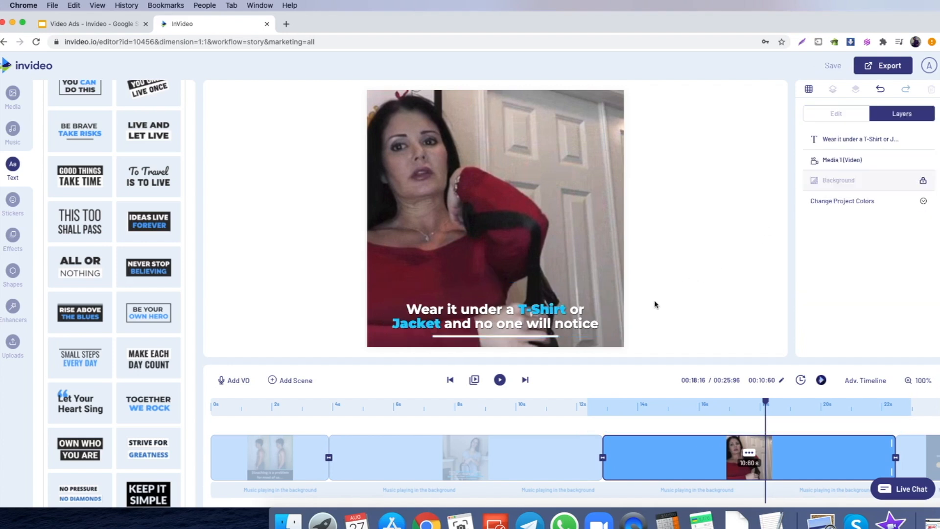
pyautogui.click(500, 379)
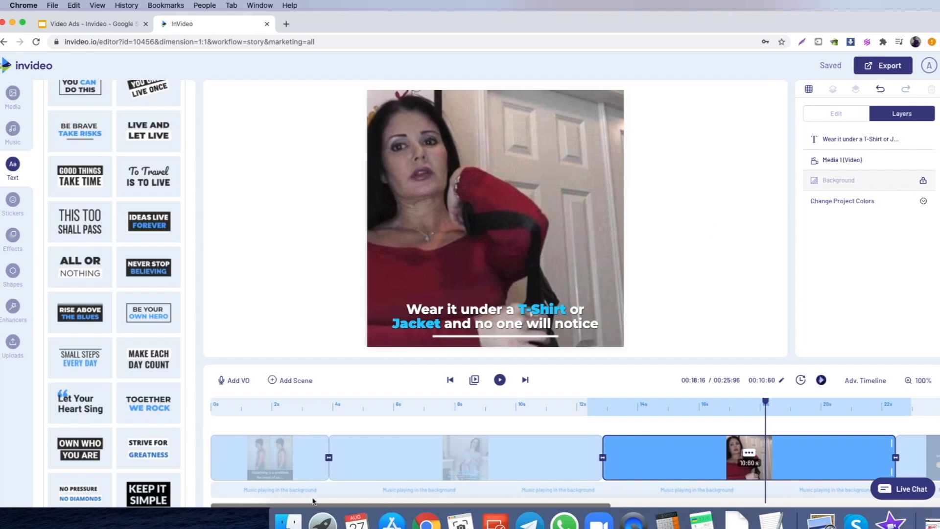
# Remove the transition between the first and second scenes
pyautogui.moveTo(315, 505); pyautogui.dragTo(289, 497)
pyautogui.moveTo(401, 508); pyautogui.dragTo(555, 506)
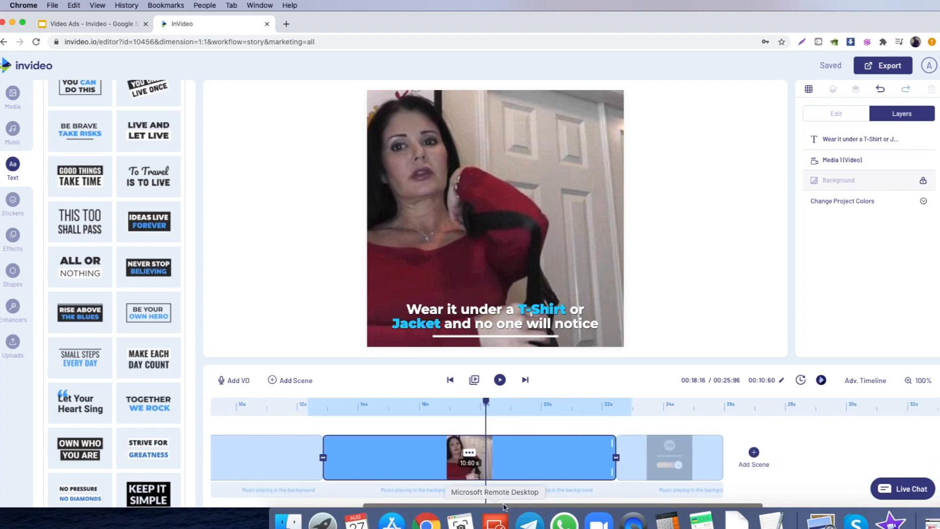
pyautogui.moveTo(517, 506); pyautogui.dragTo(325, 507)
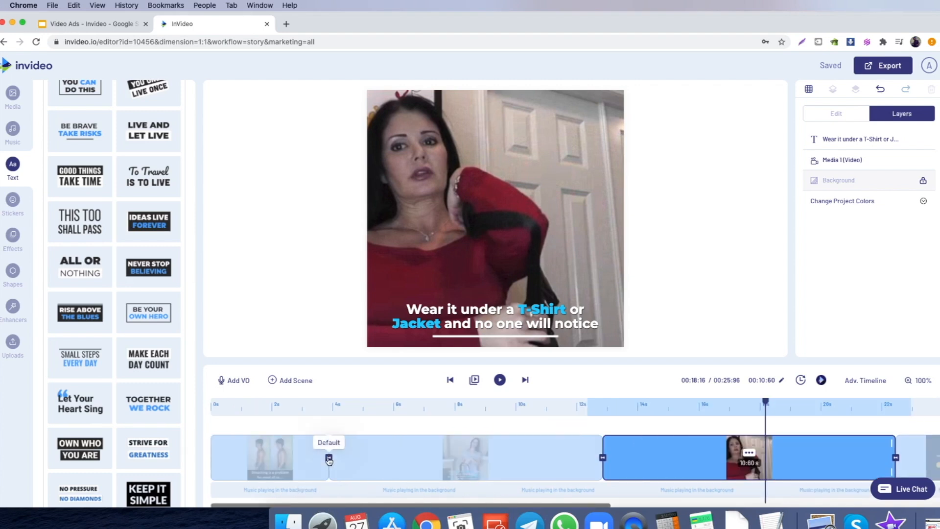
pyautogui.click(329, 458)
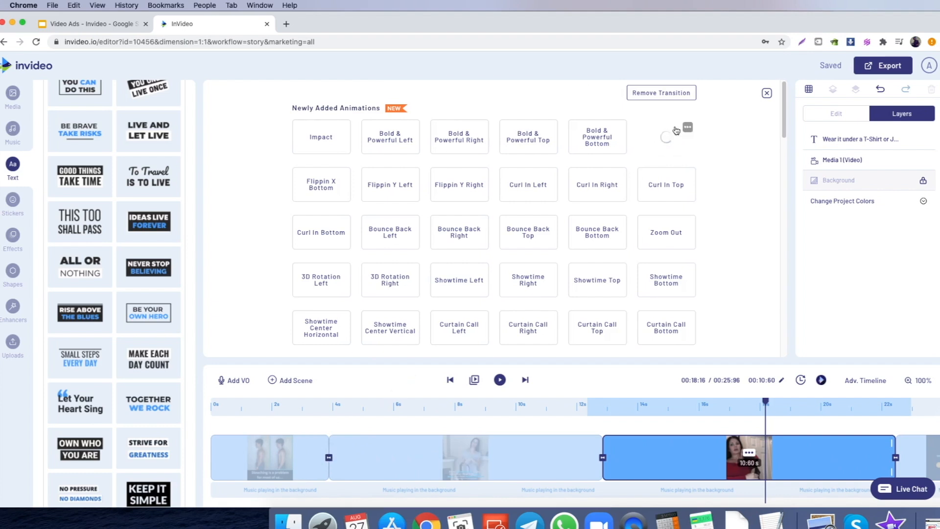
pyautogui.click(663, 93)
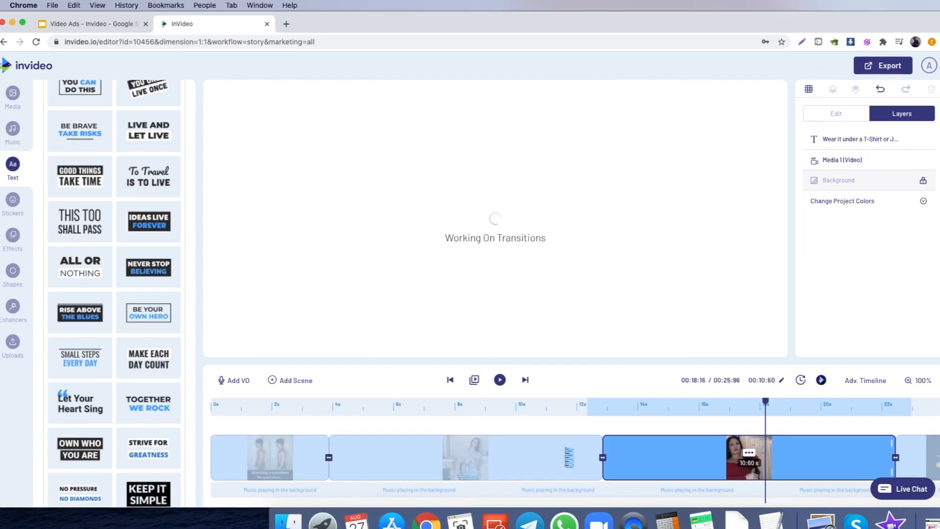
# Remove the transition between the second and third scenes and apply Flippin Y Left between the third and closing scenes
pyautogui.click(661, 93)
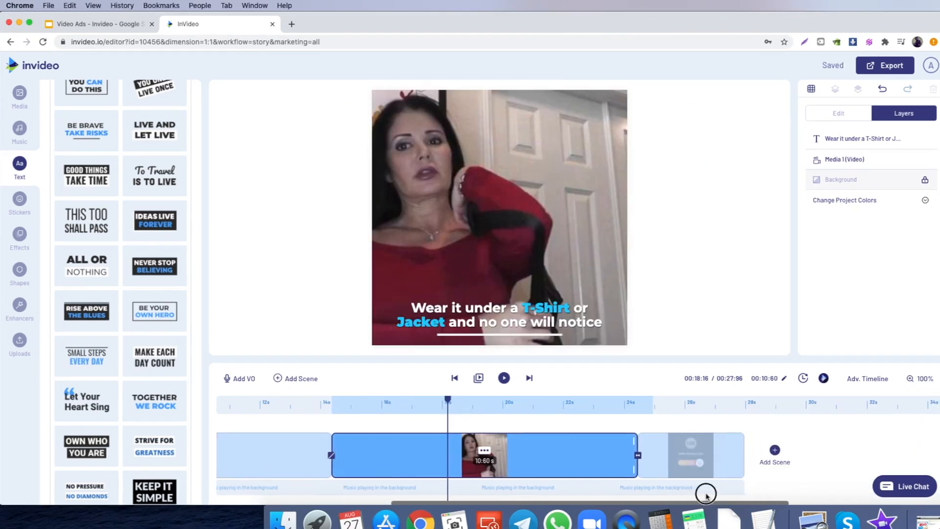
pyautogui.hscroll(1, 706, 495)
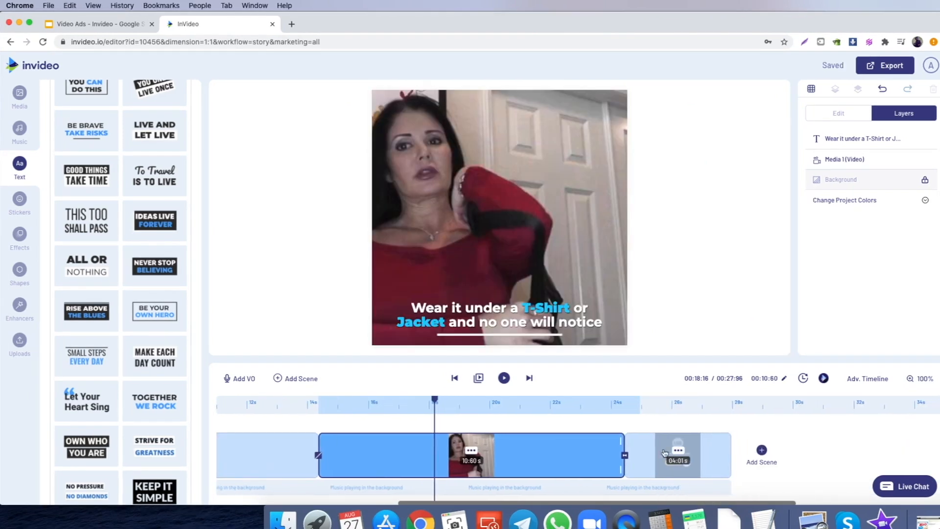
pyautogui.click(624, 455)
pyautogui.scroll(-1, 343, 186)
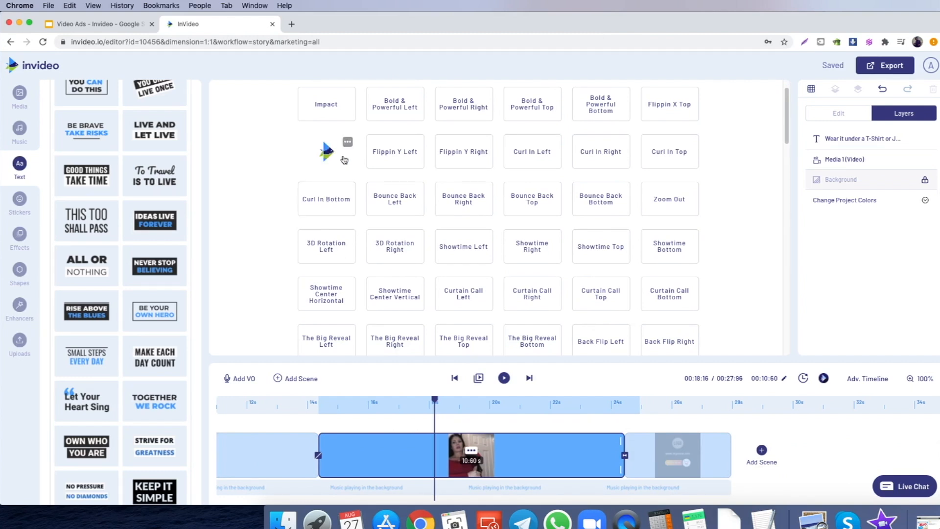
pyautogui.click(380, 153)
# Play all scenes to review the whole video with its changed transitions
pyautogui.click(505, 380)
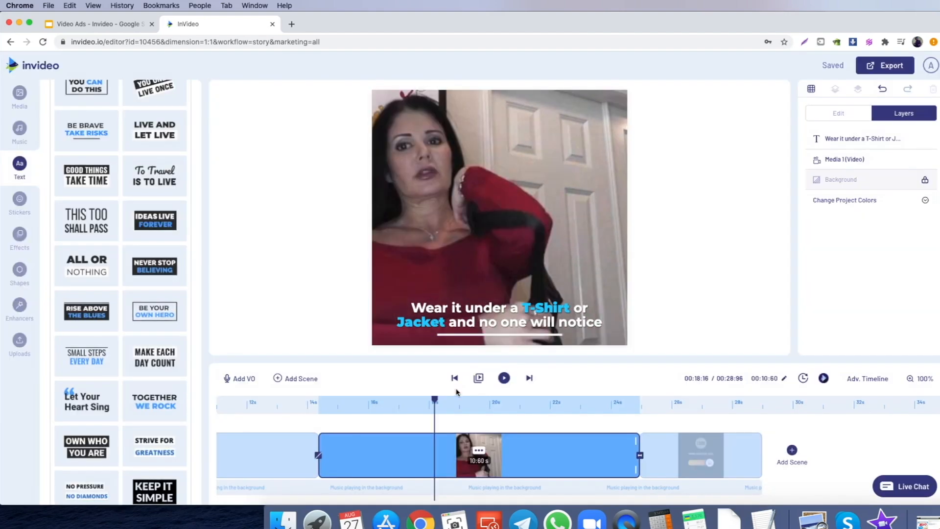
pyautogui.click(479, 380)
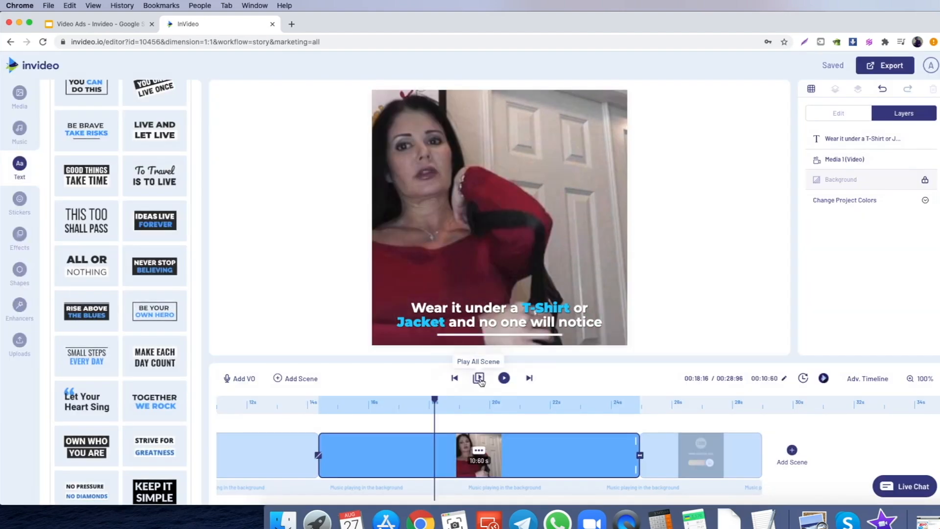
pyautogui.click(480, 380)
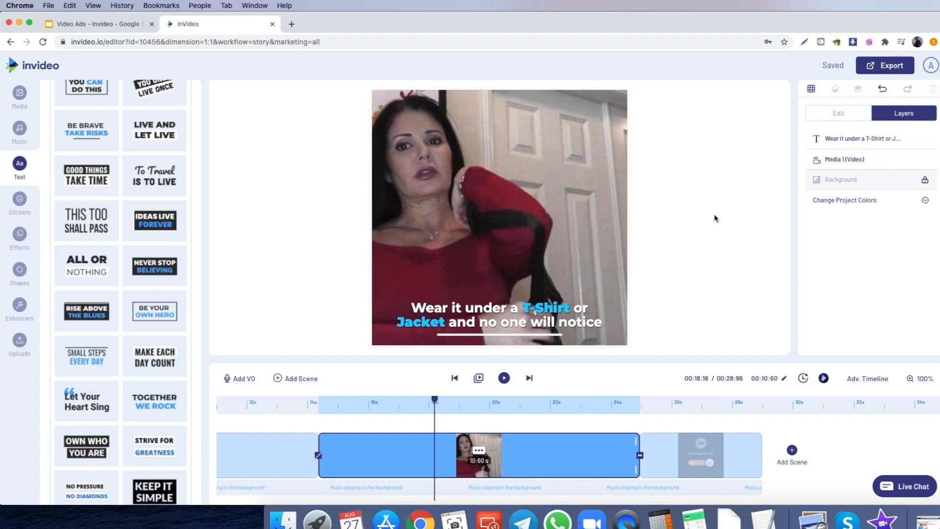
# Listen to the current music track Hello_Mr_Princeton.mp3 and switch the InVideo music collection to the Bright category
pyautogui.click(20, 130)
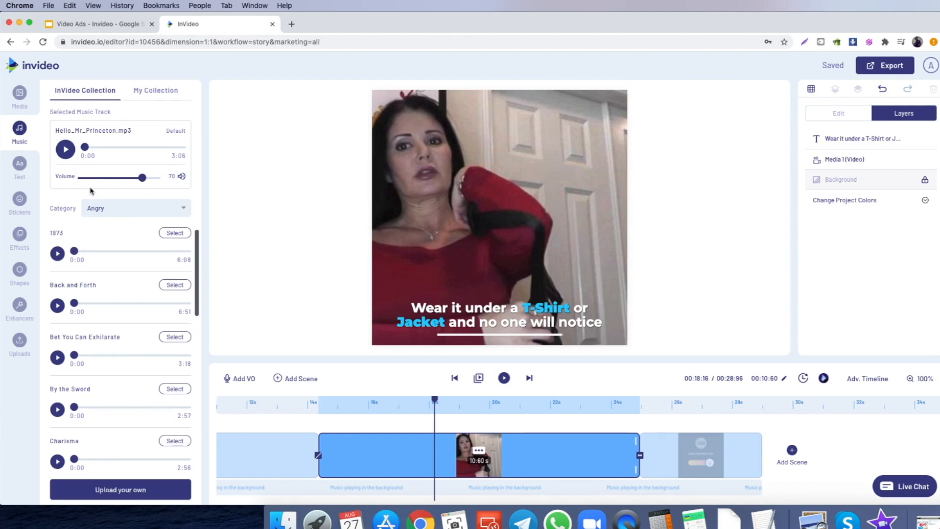
pyautogui.click(66, 150)
pyautogui.click(65, 150)
pyautogui.click(94, 208)
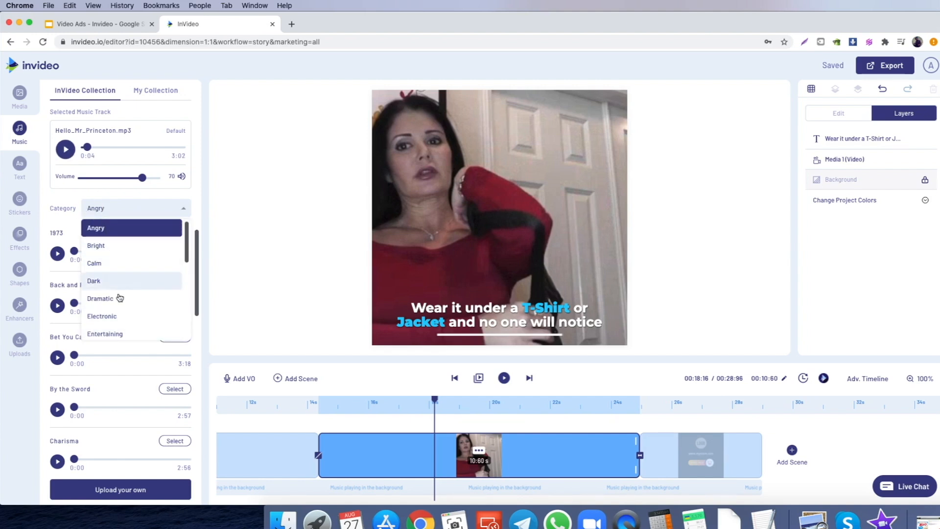
pyautogui.click(123, 249)
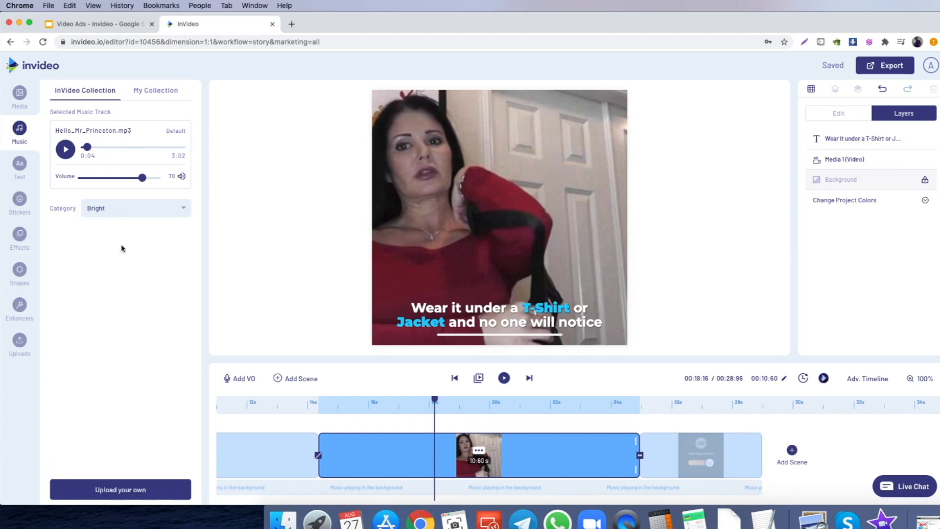
# Preview tracks from the Bright category, choose Club as the video's music, and play all scenes with it
pyautogui.click(57, 390)
pyautogui.scroll(-1, 65, 392)
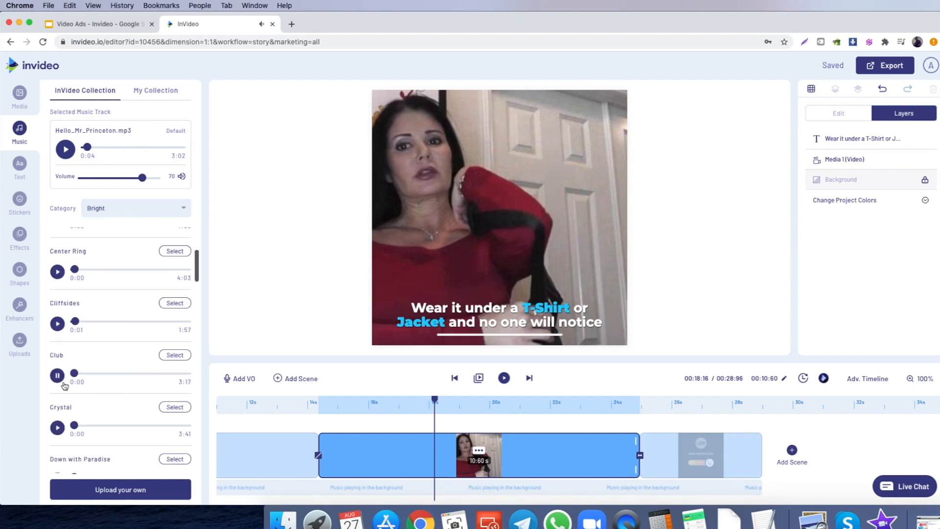
pyautogui.click(58, 375)
pyautogui.click(74, 374)
pyautogui.click(58, 376)
pyautogui.click(55, 378)
pyautogui.click(171, 356)
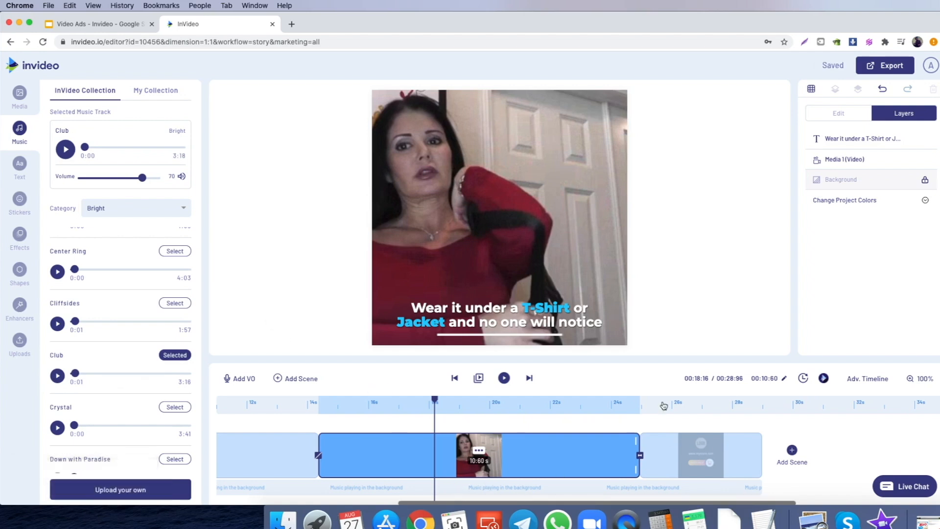
pyautogui.click(478, 378)
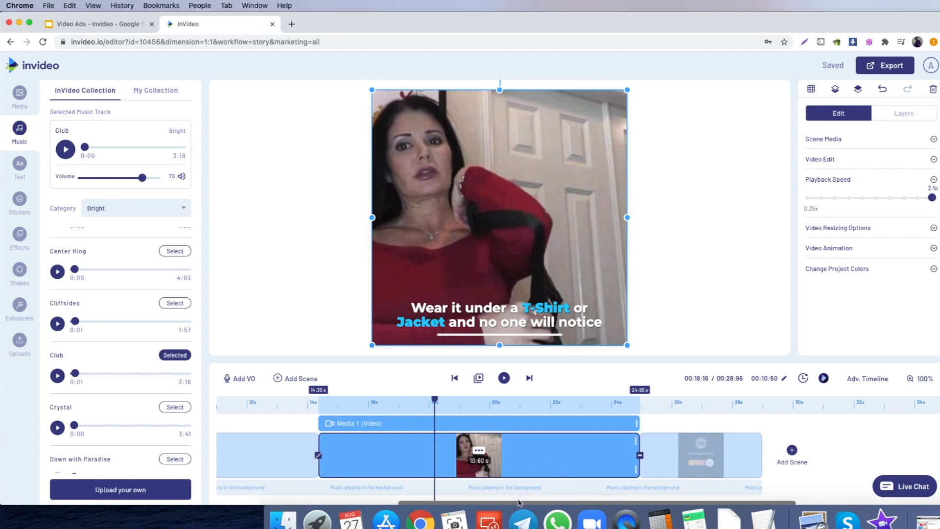
# Return to the start of the timeline and select the first scene
pyautogui.moveTo(519, 503); pyautogui.dragTo(289, 502)
pyautogui.click(283, 457)
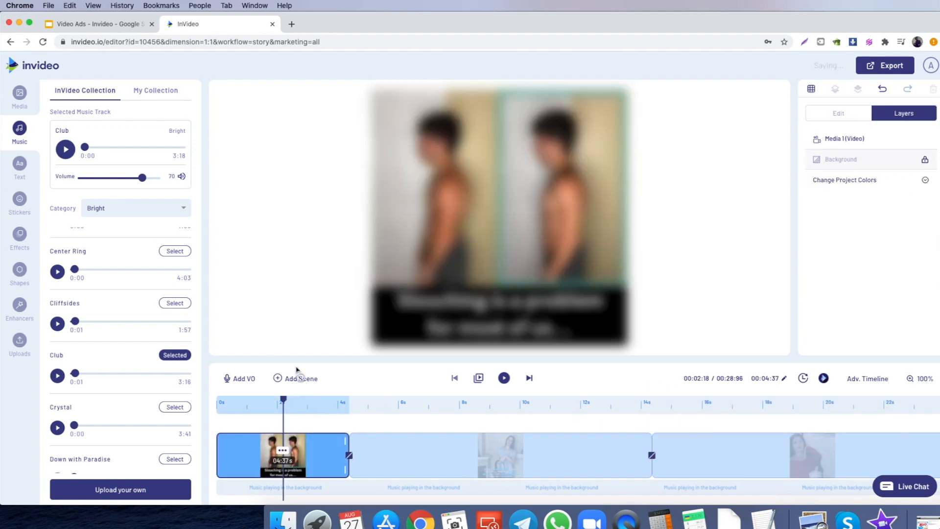